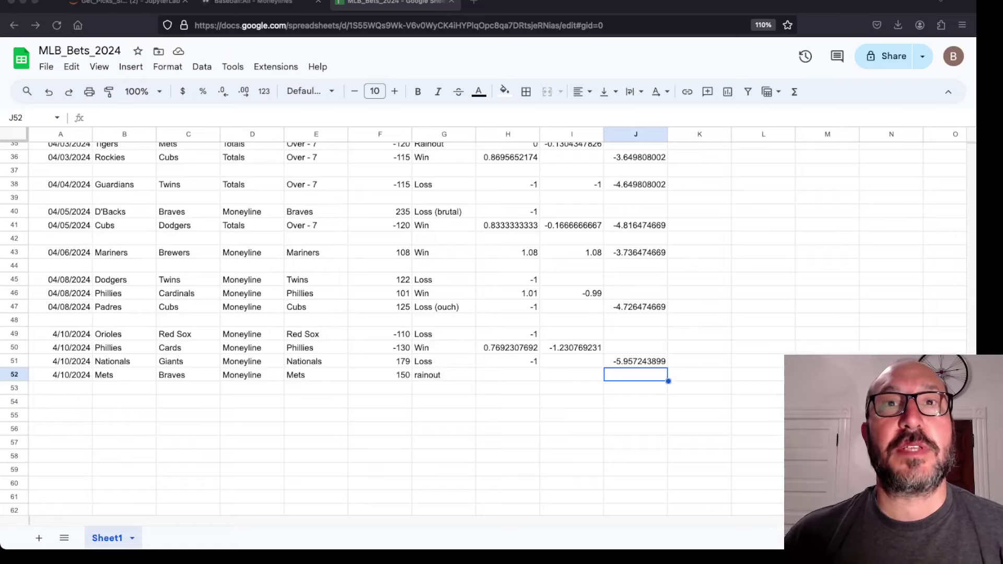
Step: Scroll the MLB_Bets_2024 bet log down to the 4/10 Mets rainout entry
scroll(470, 313, "down", 1)
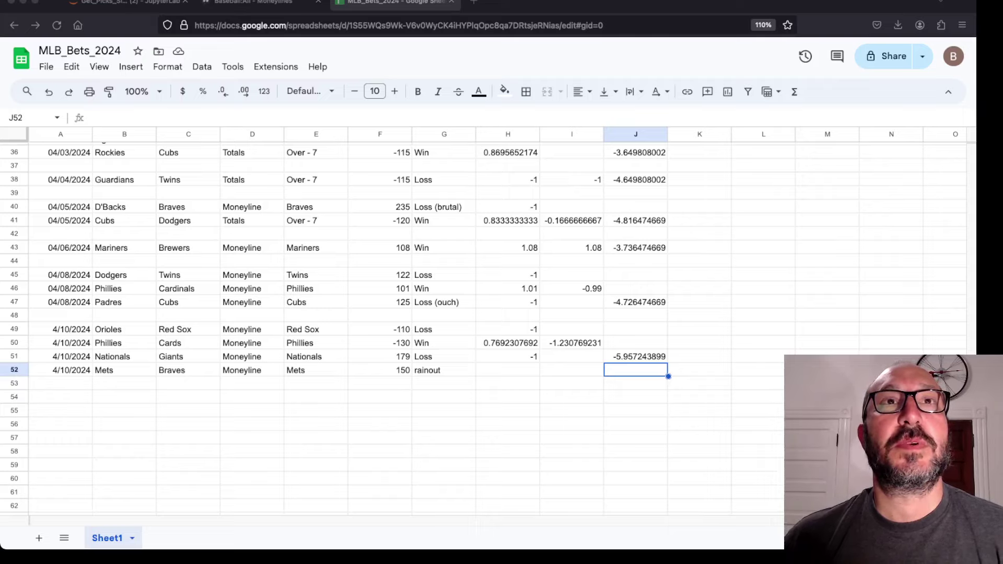
Step: Look over the cell [4] dataframe output in the Get_Picks_Sides notebook
key("super+1")
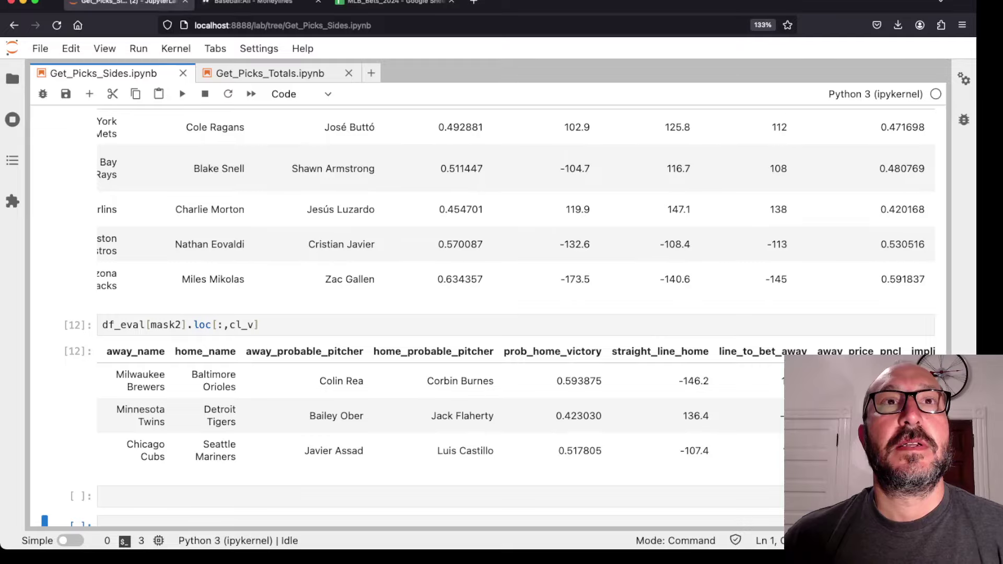
scroll(470, 313, "up", 10)
scroll(470, 313, "up", 3)
scroll(470, 313, "up", 4)
scroll(491, 313, "up", 2)
scroll(491, 314, "down", 3)
scroll(491, 313, "down", 1)
scroll(492, 313, "up", 1)
scroll(491, 313, "down", 1)
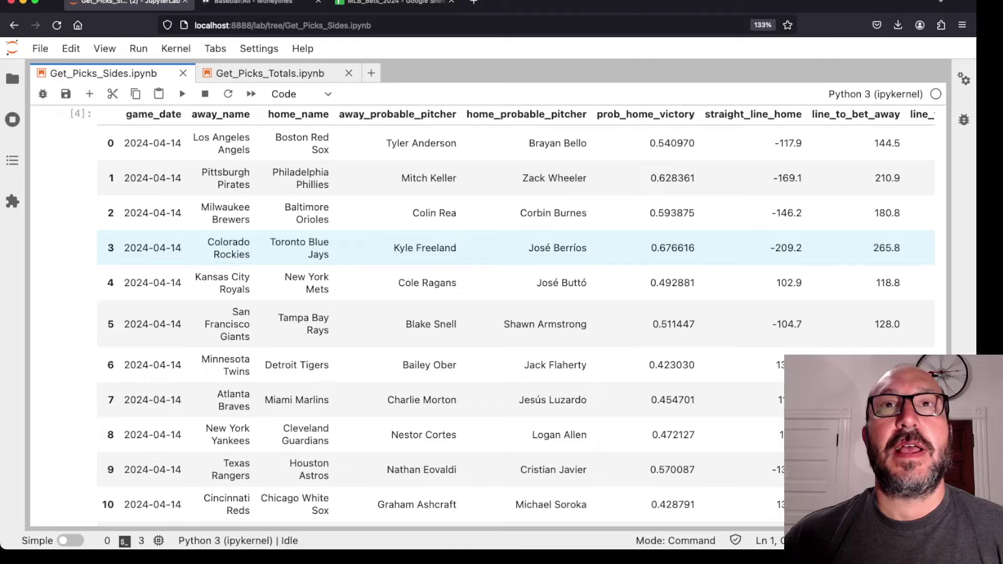
scroll(517, 247, "right", 1)
scroll(517, 248, "right", 2)
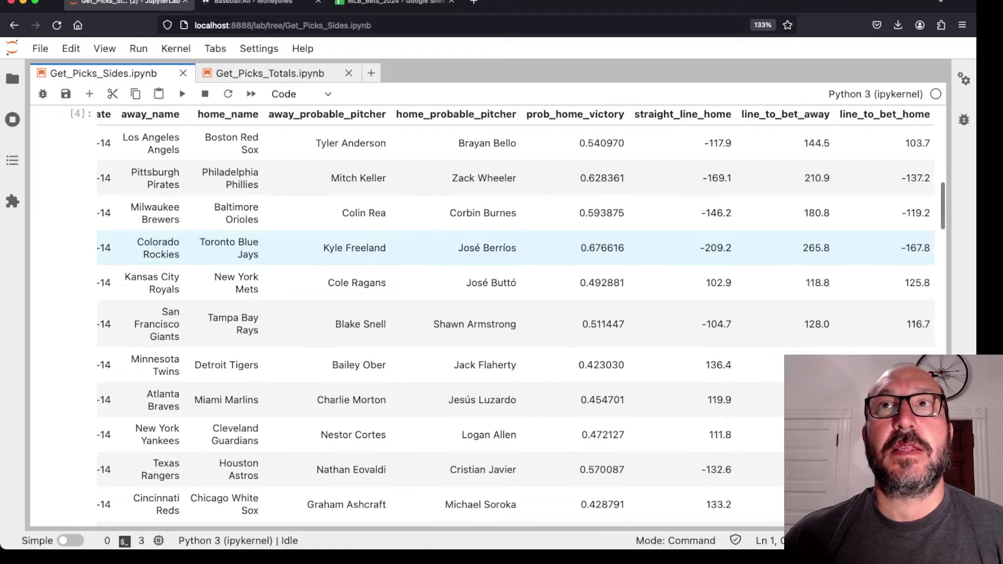
scroll(517, 247, "right", 1)
scroll(517, 248, "left", 2)
scroll(517, 247, "left", 2)
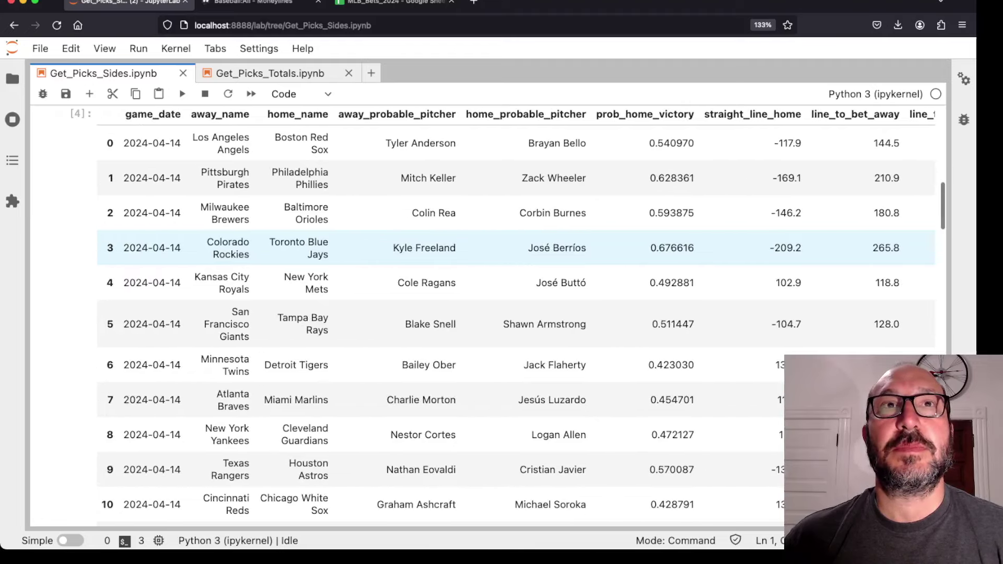
Step: Review the filtered [11] and [12] pick tables, then bring up WagerTalk's April 14 moneylines
scroll(517, 247, "down", 1)
scroll(517, 237, "down", 1)
scroll(517, 237, "down", 2)
scroll(517, 238, "down", 2)
scroll(518, 238, "down", 2)
scroll(517, 238, "down", 3)
scroll(518, 237, "down", 2)
scroll(517, 238, "down", 3)
scroll(518, 238, "down", 3)
scroll(517, 238, "up", 2)
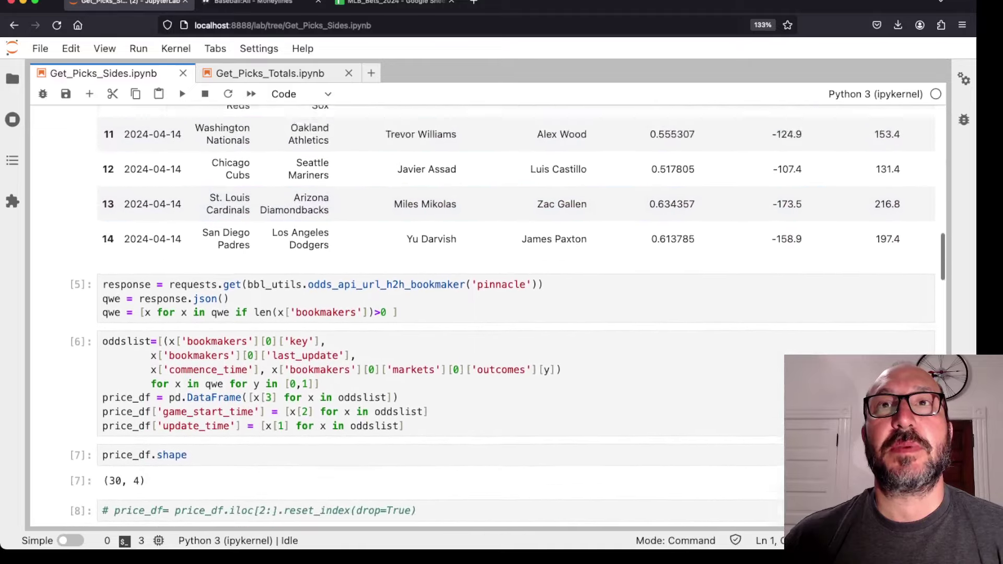
scroll(517, 238, "up", 5)
scroll(517, 238, "up", 6)
scroll(517, 237, "up", 4)
scroll(518, 238, "down", 2)
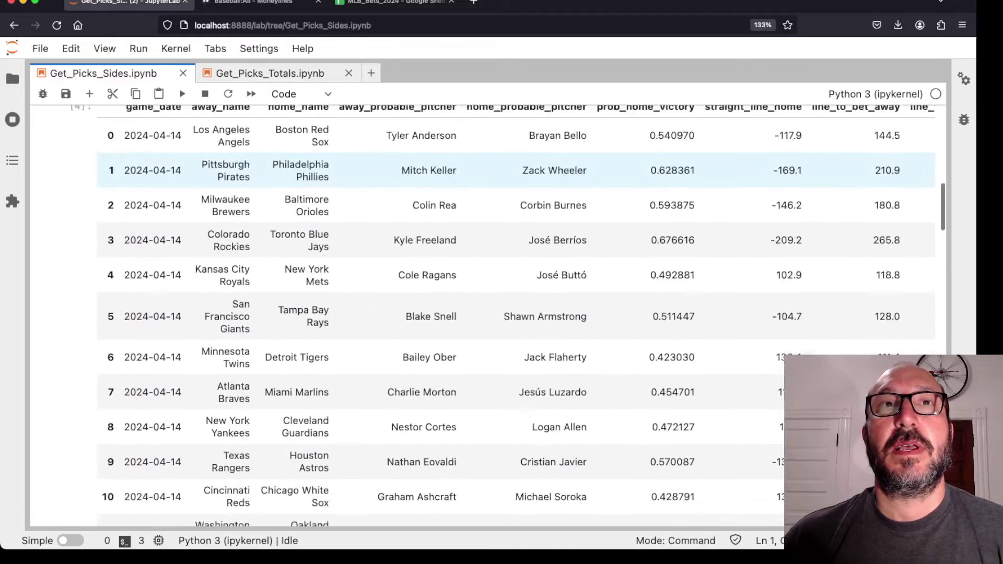
scroll(517, 237, "down", 10)
scroll(518, 238, "down", 10)
scroll(517, 282, "down", 2)
scroll(517, 282, "down", 8)
scroll(517, 282, "down", 3)
scroll(517, 272, "left", 2)
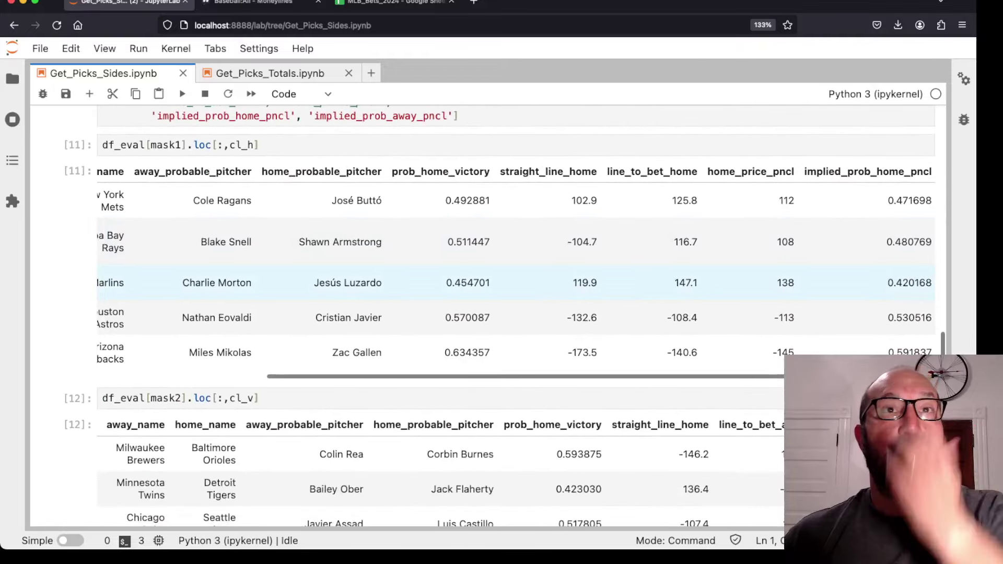
scroll(517, 272, "left", 3)
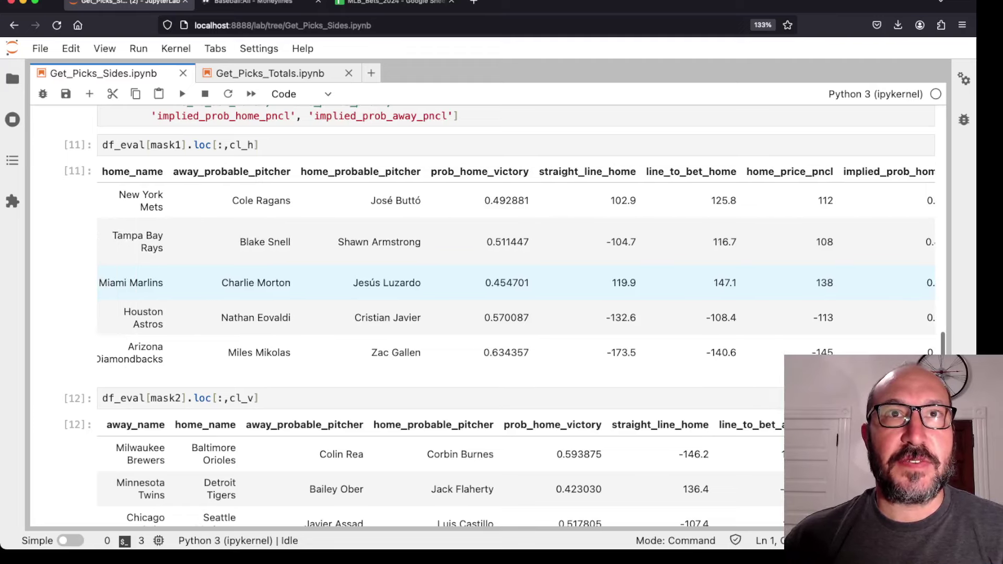
scroll(518, 272, "left", 2)
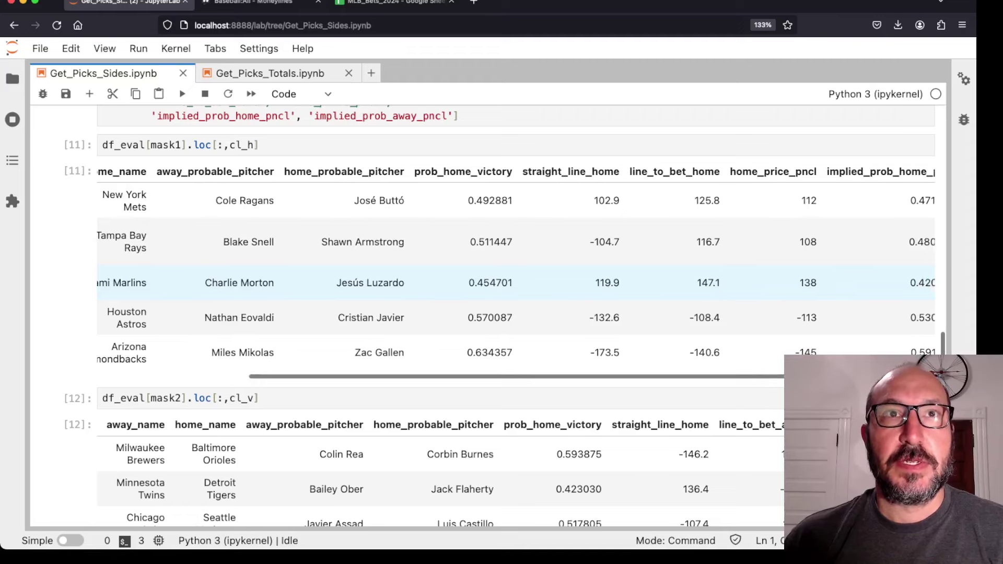
scroll(518, 272, "left", 2)
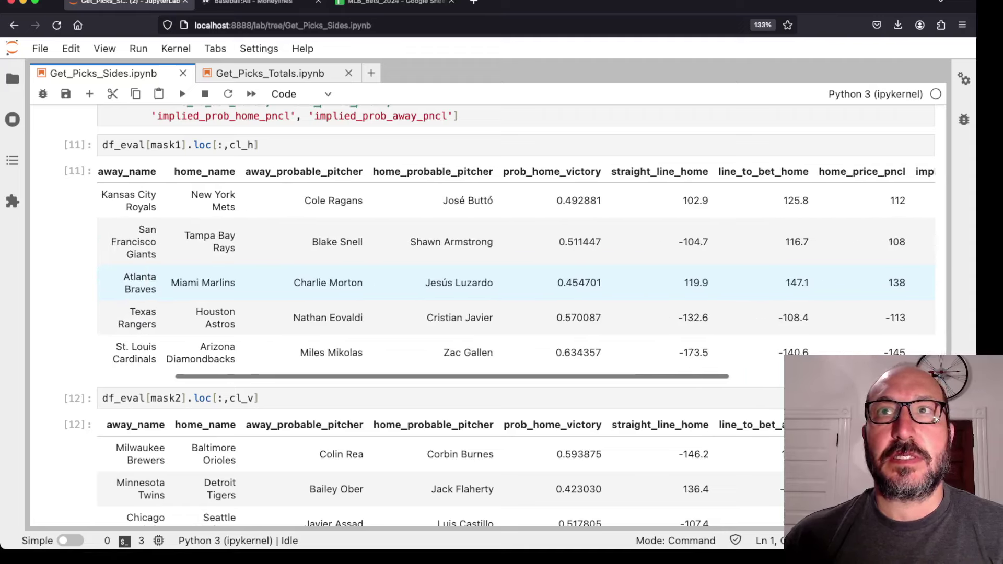
scroll(517, 240, "down", 2)
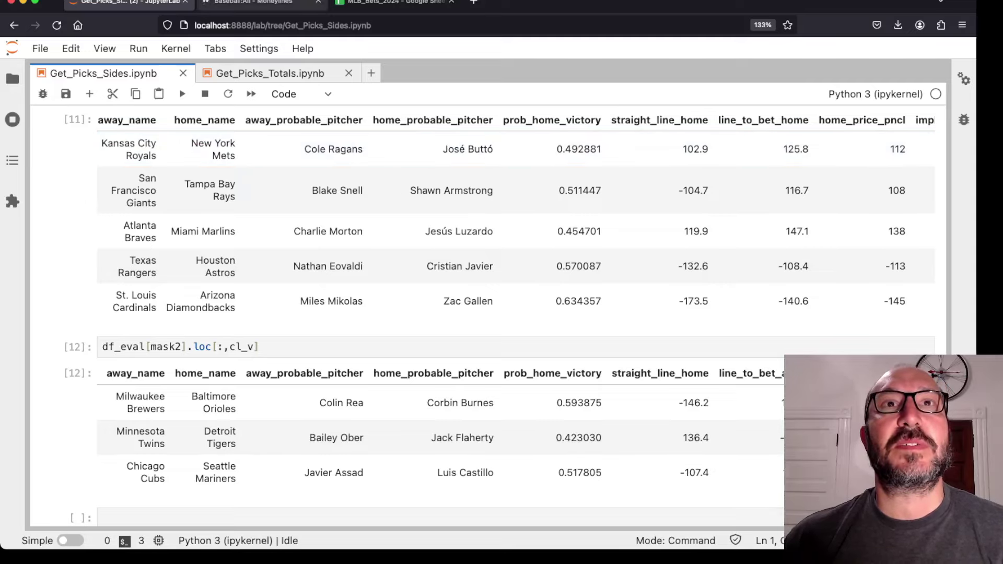
key("ctrl+Tab")
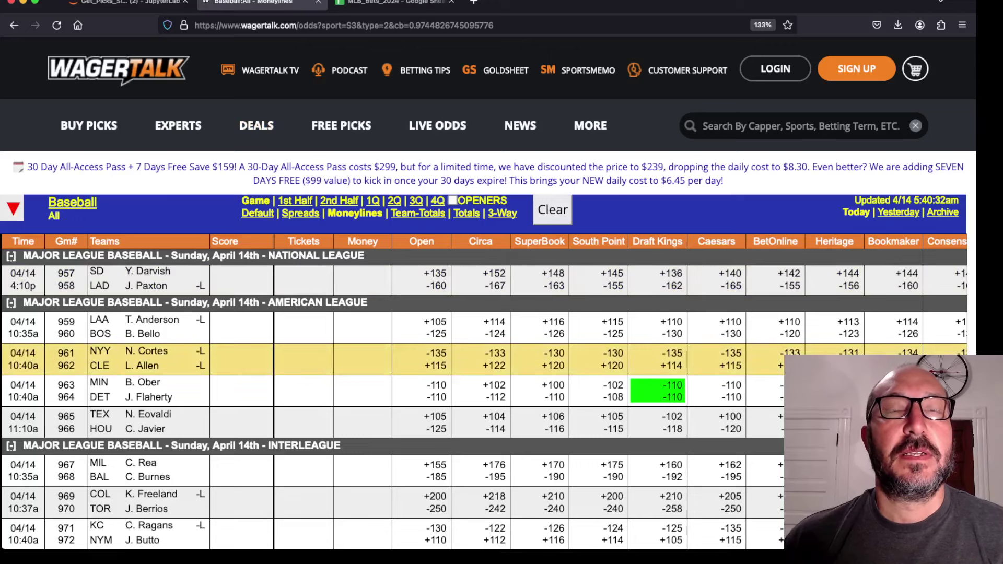
scroll(470, 348, "up", 3)
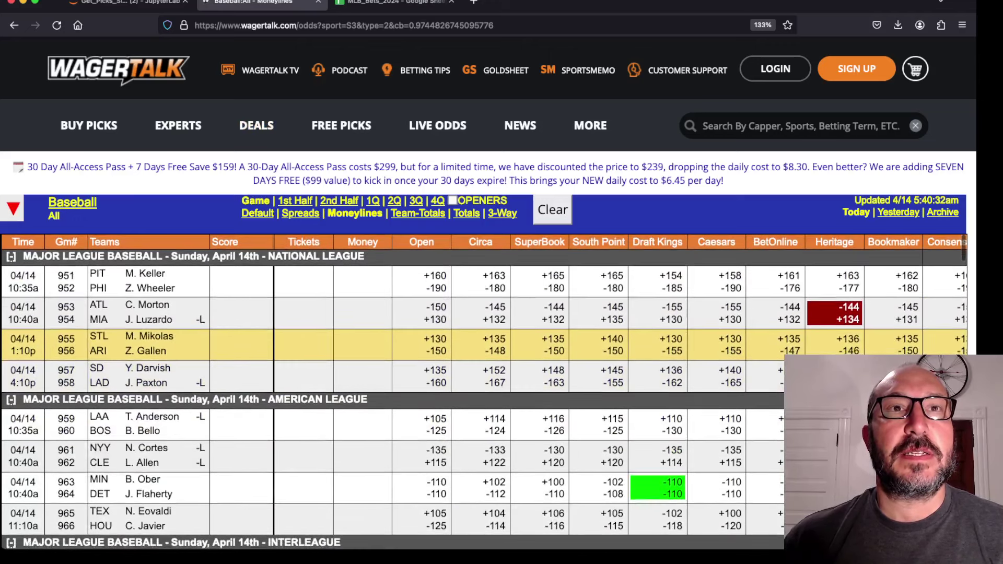
scroll(470, 339, "down", 3)
scroll(470, 313, "down", 2)
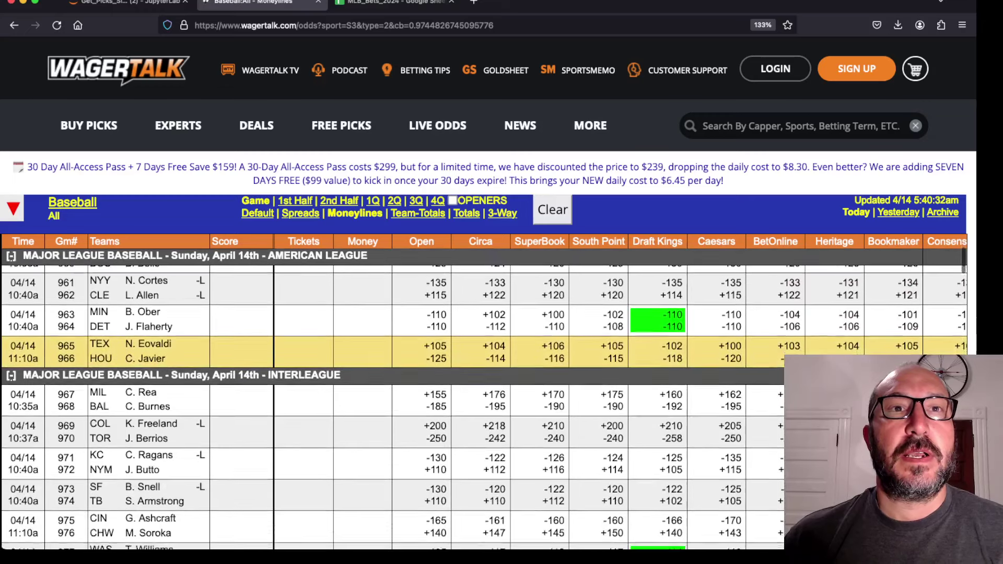
scroll(470, 292, "down", 1)
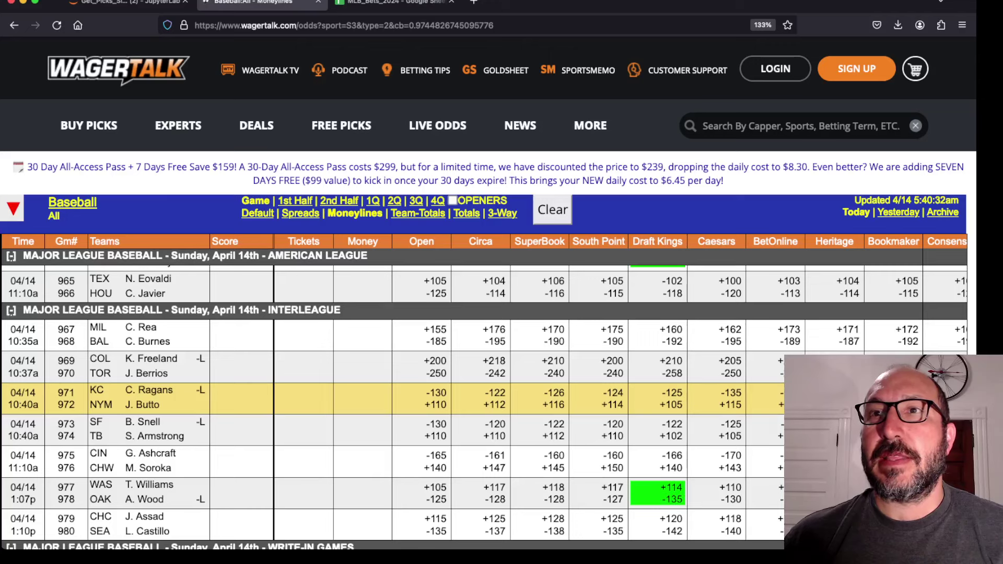
scroll(470, 397, "right", 1)
scroll(470, 397, "down", 2)
scroll(470, 397, "down", 1)
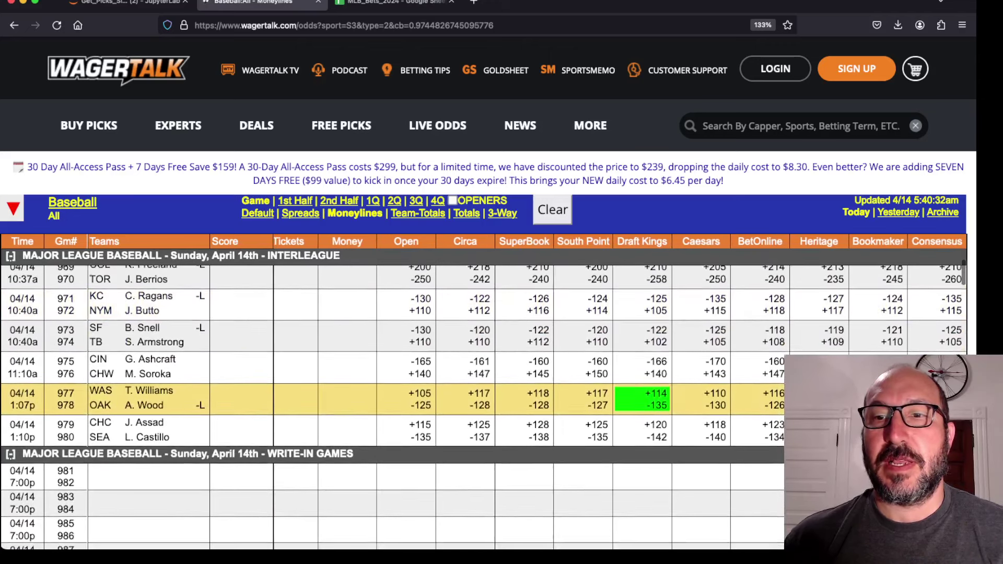
scroll(470, 402, "up", 1)
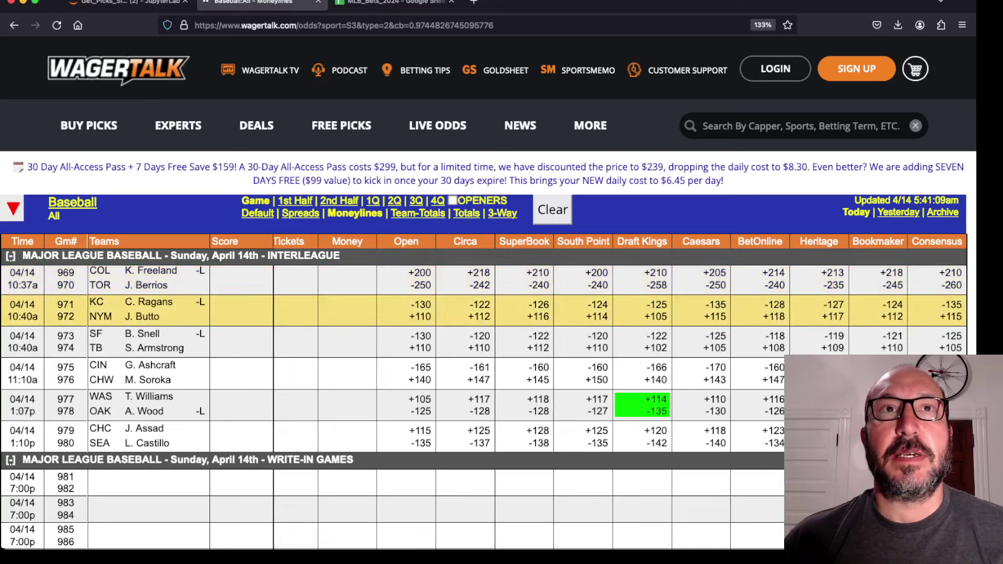
left_click(128, 3)
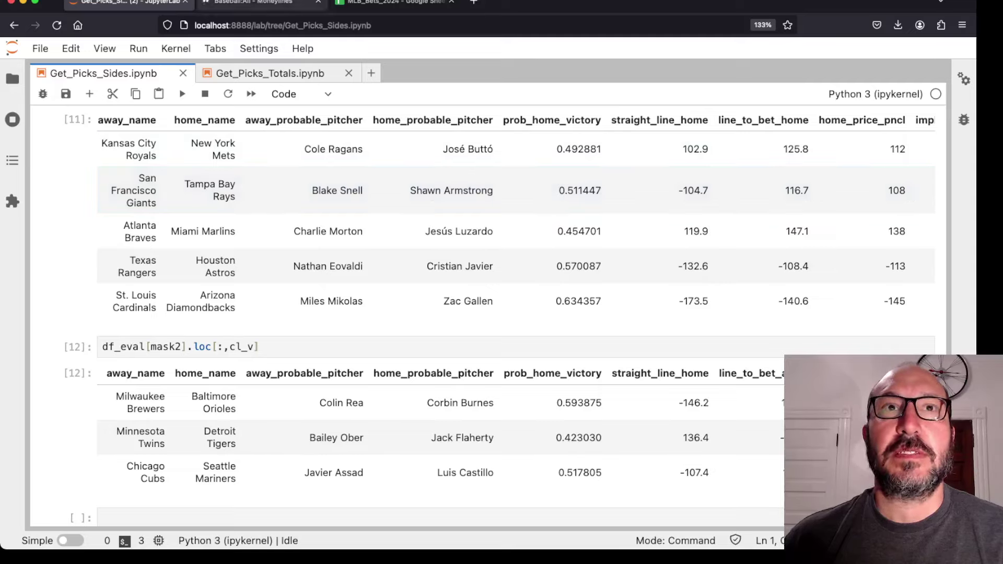
key("ctrl+Tab")
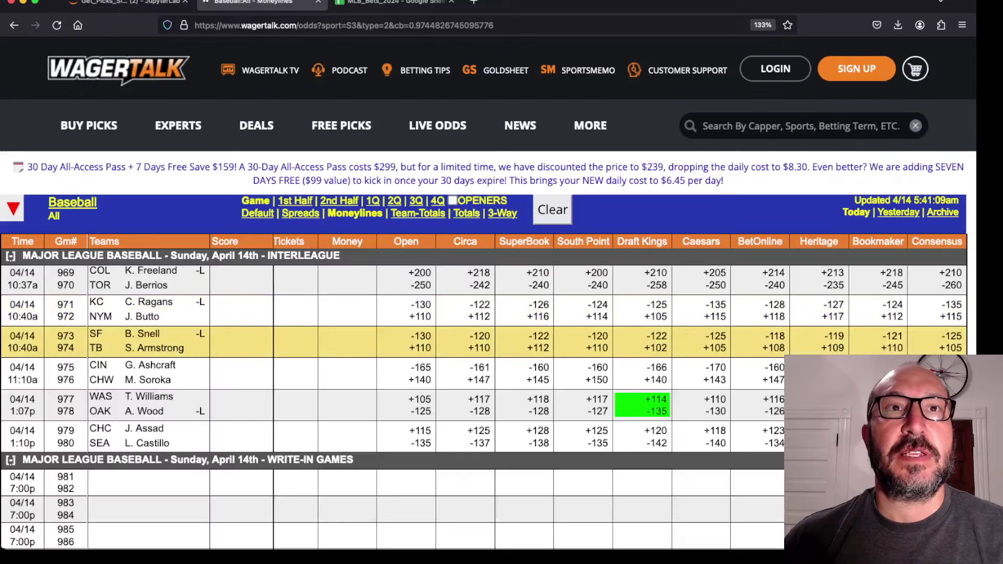
Step: Compare WagerTalk's Washington–Oakland odds with the notebook picks, ending on Get_Picks_Sides
scroll(470, 345, "down", 3)
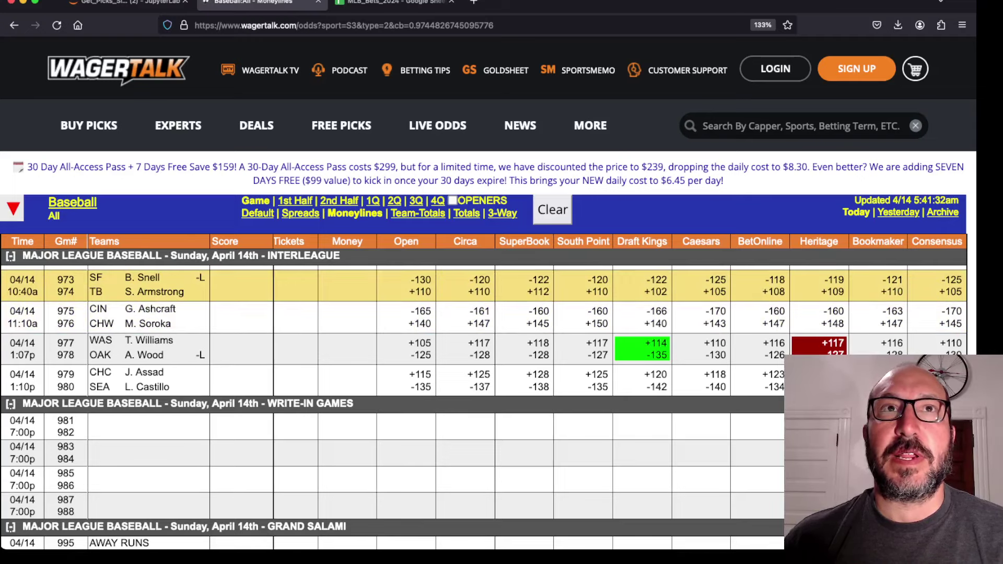
left_click(126, 3)
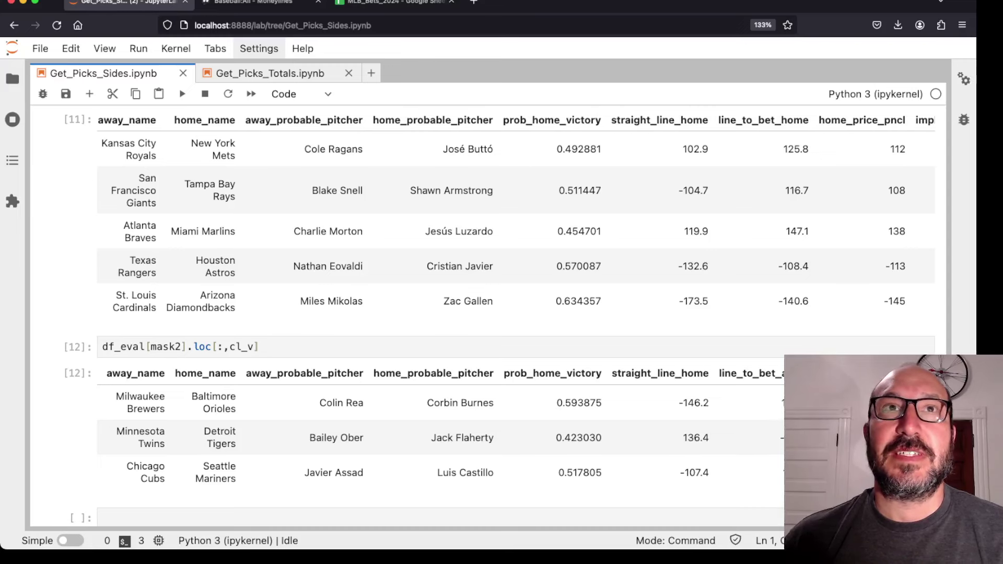
left_click(251, 3)
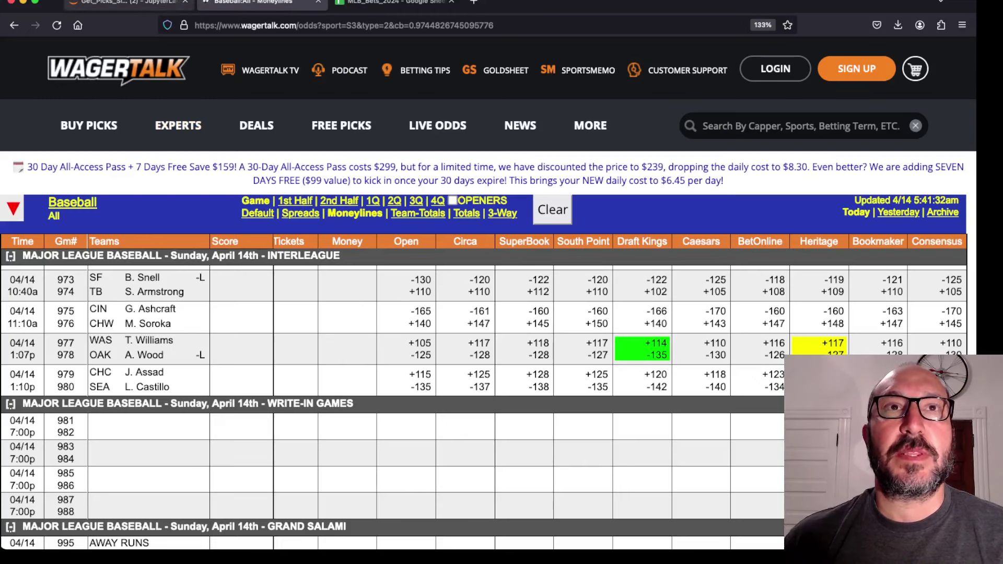
left_click(125, 2)
Step: Show both pick tables together: five home-side games above three away-side ones
scroll(470, 293, "down", 3)
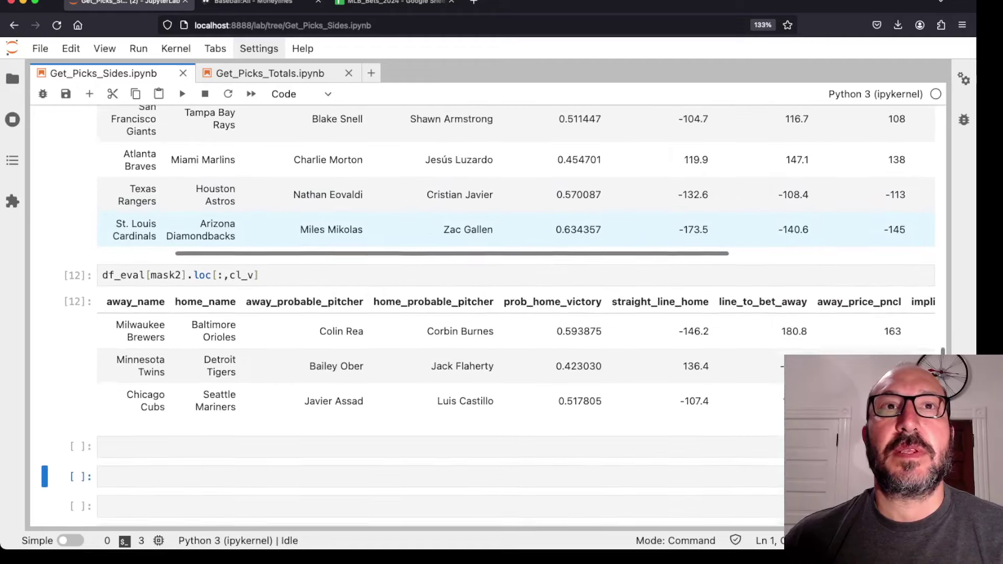
scroll(471, 262, "up", 2)
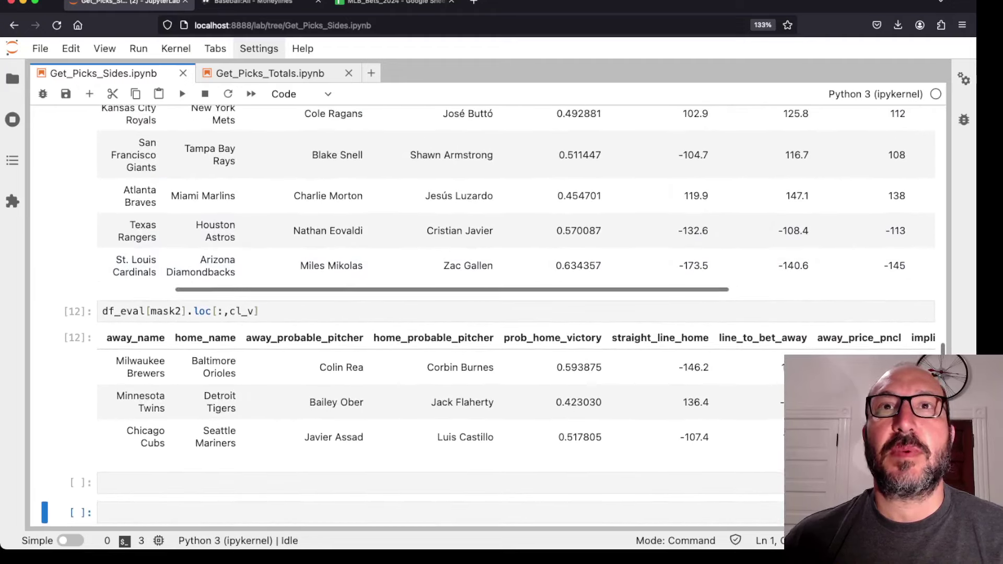
scroll(471, 293, "up", 1)
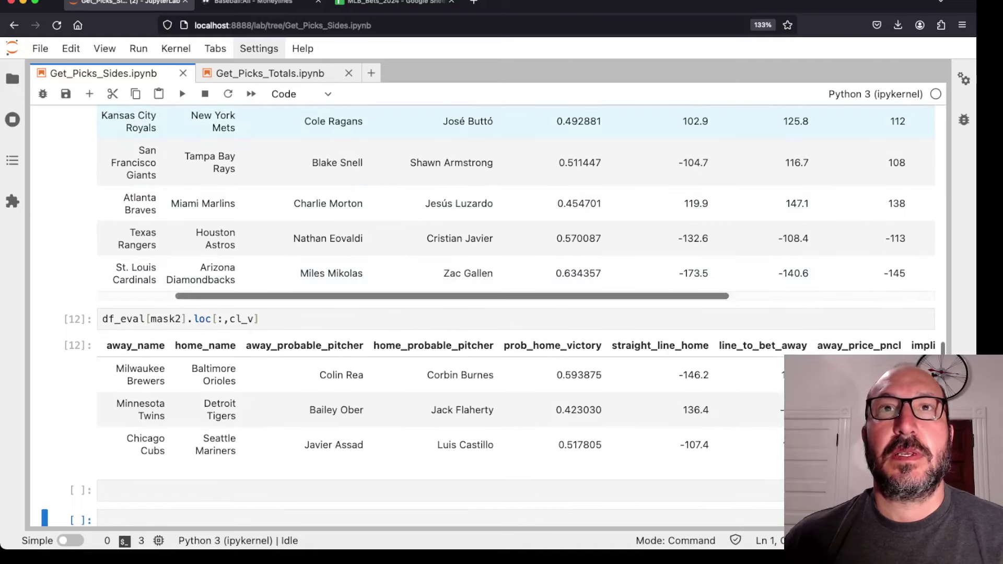
scroll(470, 209, "up", 2)
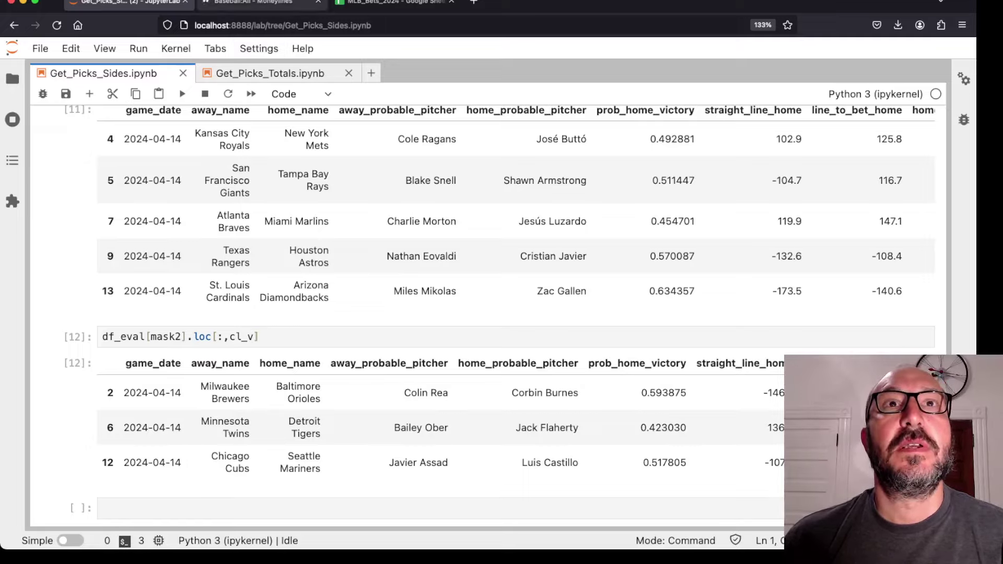
Step: Return to WagerTalk's National League moneylines, Pirates–Phillies through Padres–Dodgers
key("ctrl+Tab")
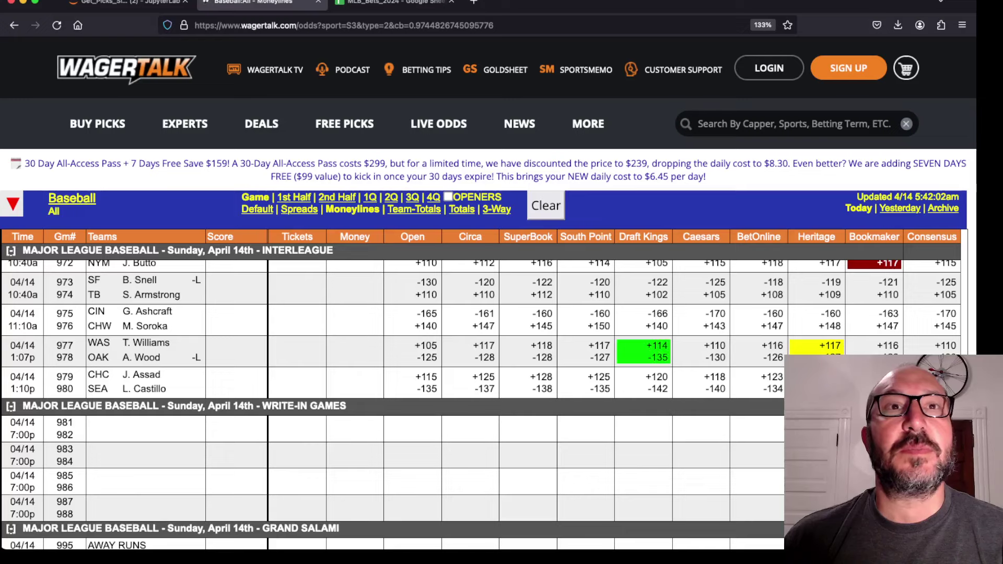
scroll(470, 366, "up", 3)
scroll(470, 366, "up", 3)
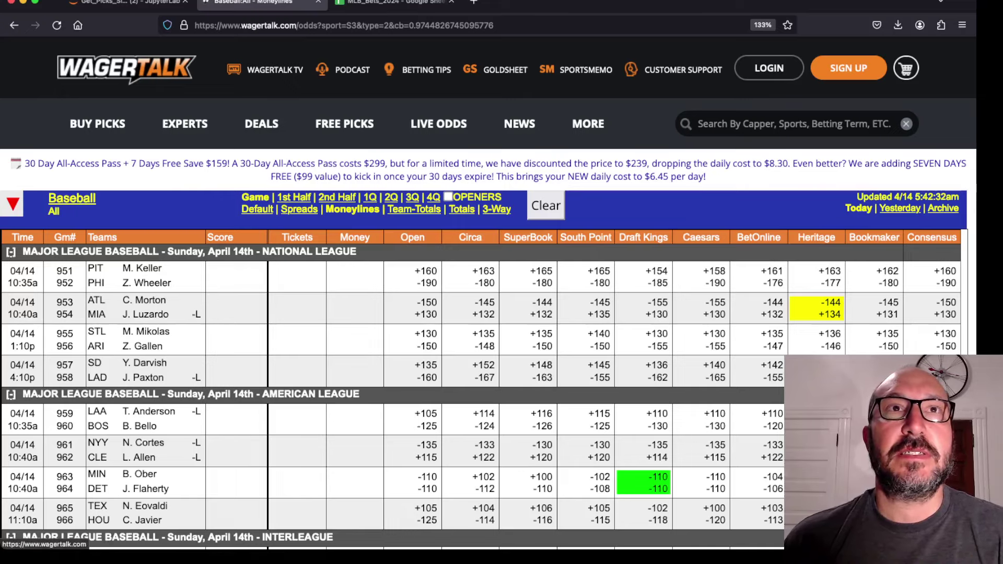
Step: Recheck the [11] and [12] pick tables, then return to the WagerTalk moneylines
key("ctrl+shift+Tab")
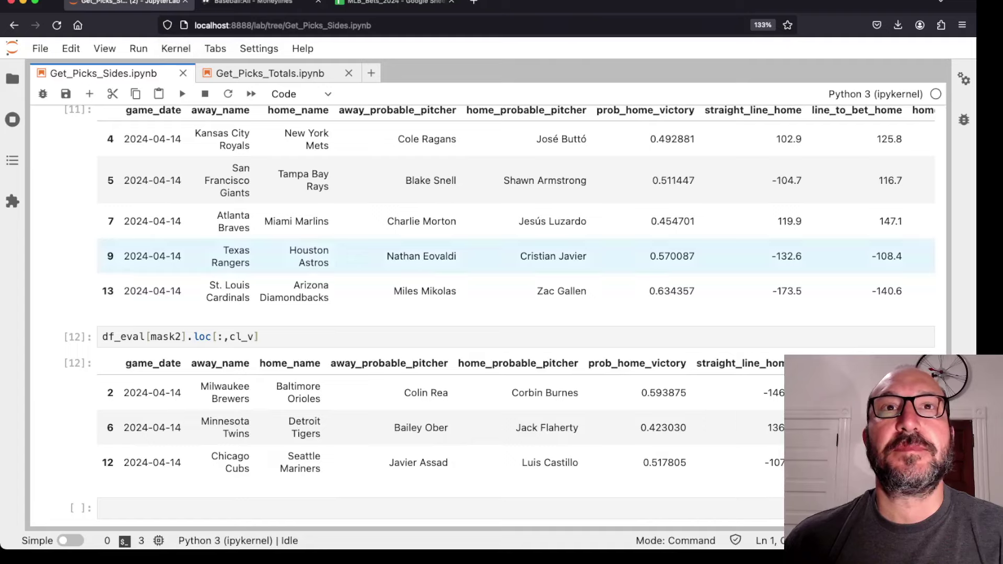
scroll(470, 295, "down", 2)
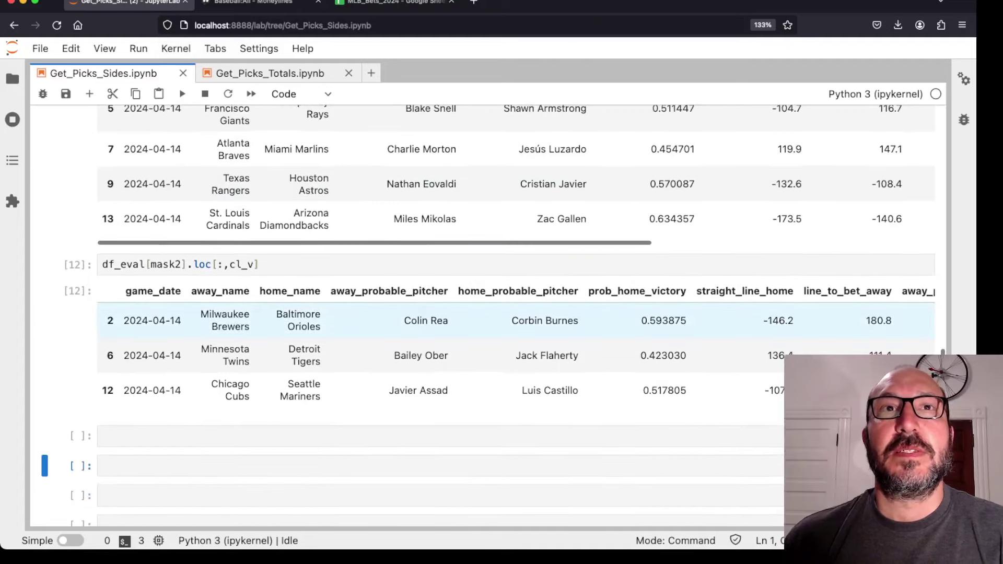
scroll(471, 296, "down", 2)
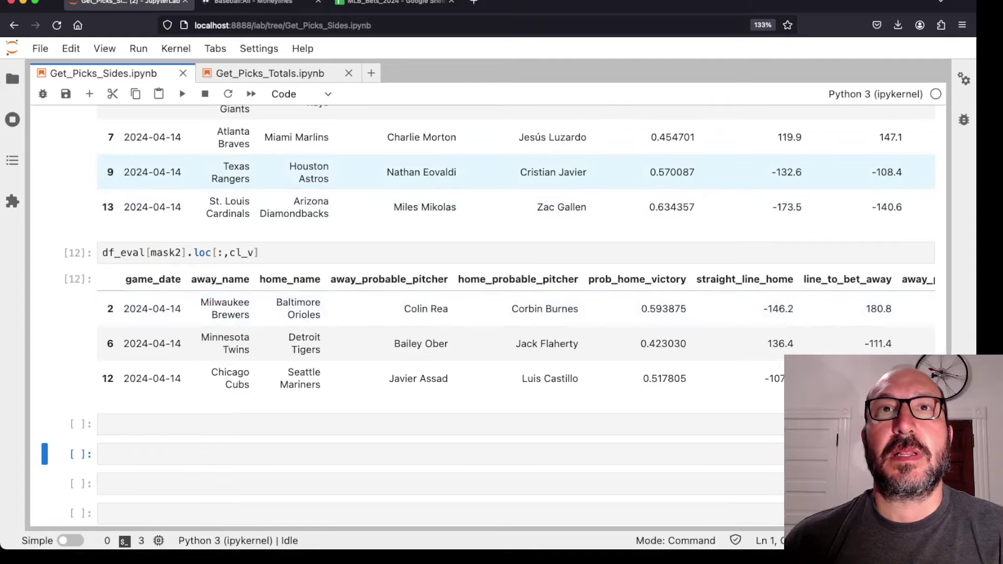
scroll(471, 209, "up", 1)
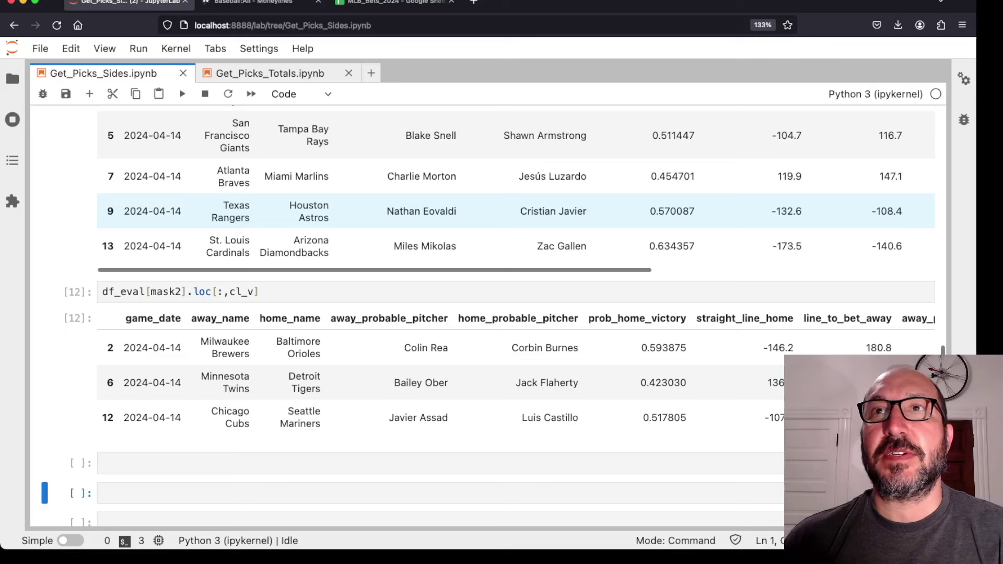
scroll(470, 209, "up", 2)
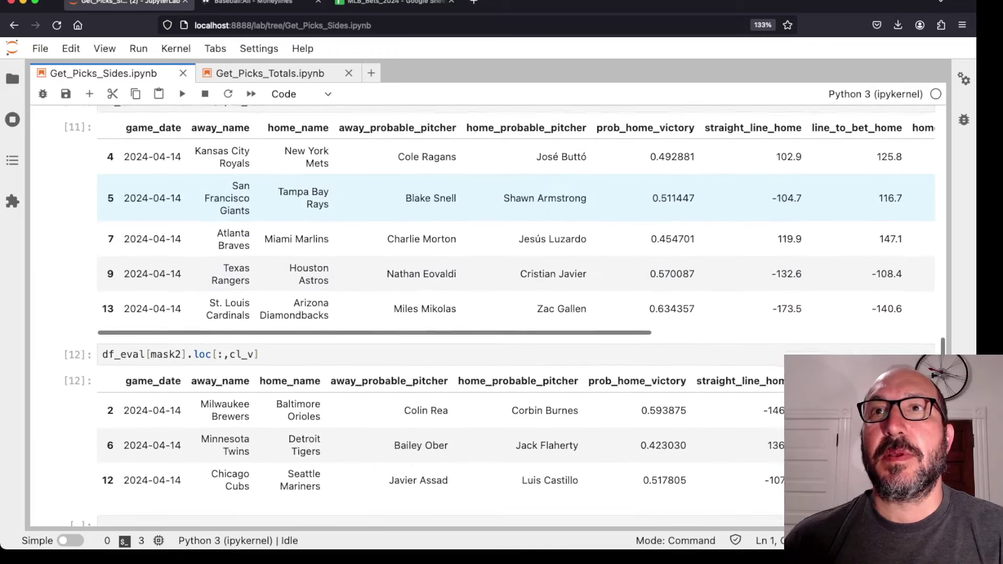
scroll(470, 237, "right", 3)
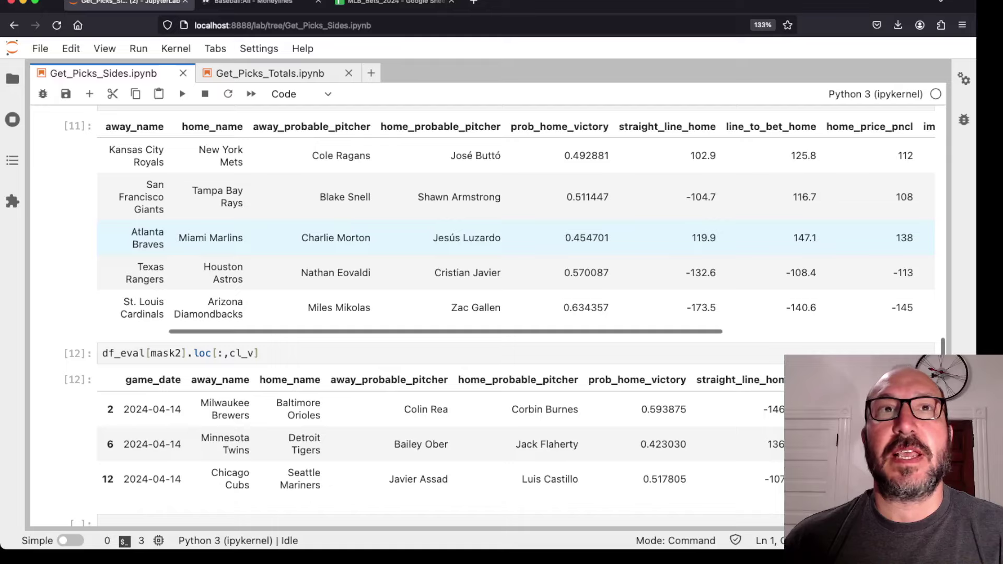
scroll(470, 238, "right", 1)
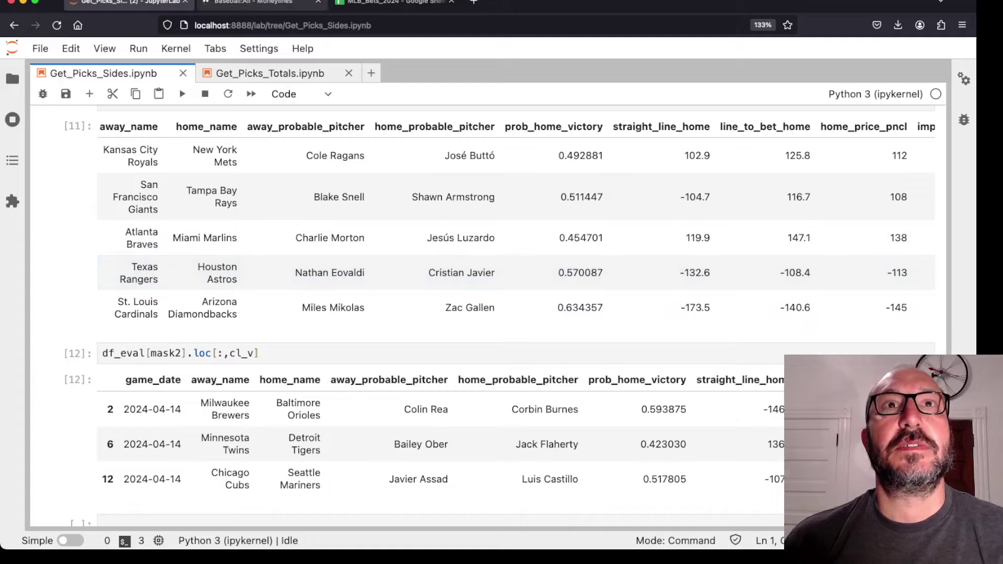
key("ctrl+Tab")
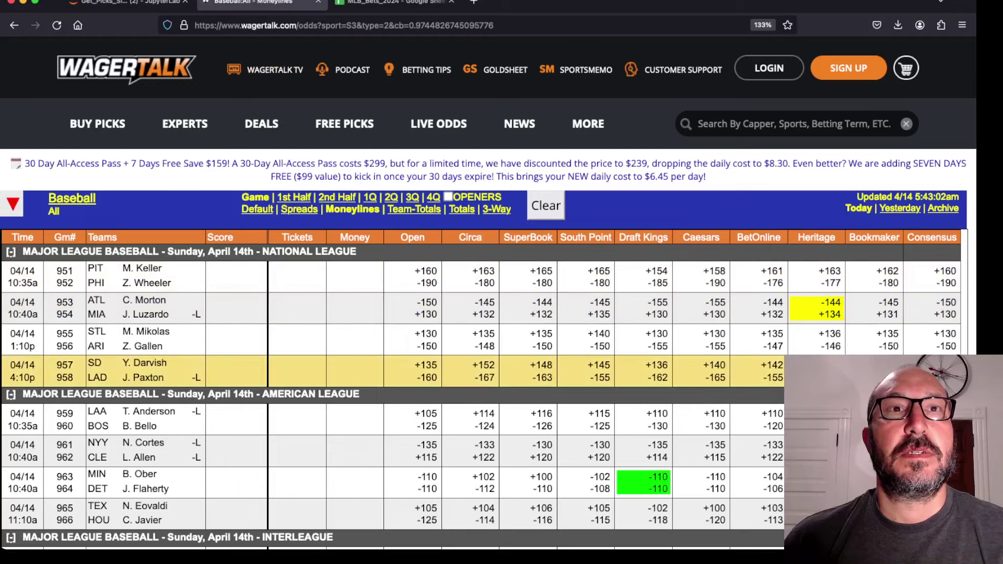
Step: Bring WagerTalk's interleague moneylines, Brewers–Orioles through Cubs–Mariners, into view
scroll(480, 392, "down", 1)
scroll(480, 392, "down", 2)
scroll(481, 391, "down", 3)
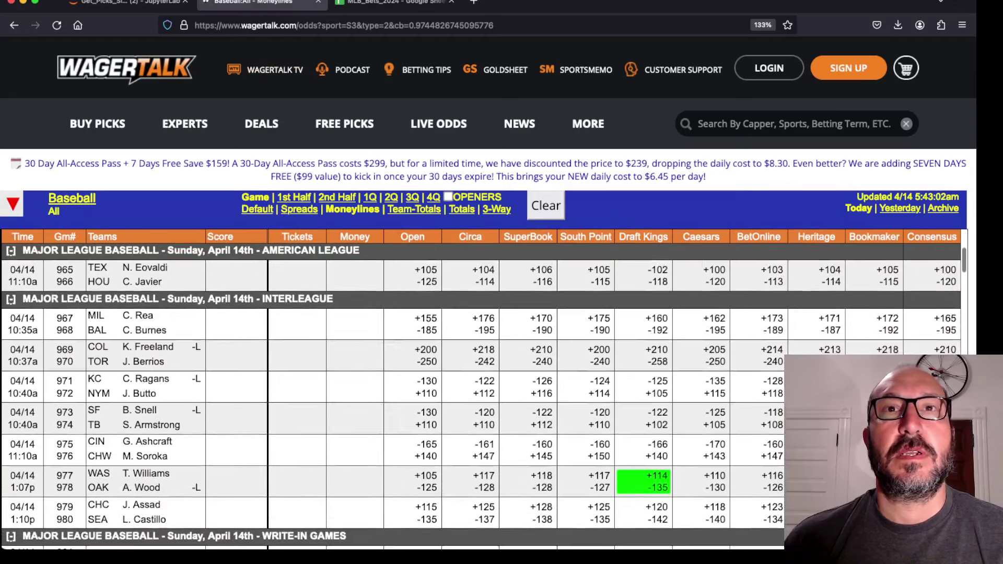
scroll(480, 376, "down", 1)
scroll(481, 371, "down", 1)
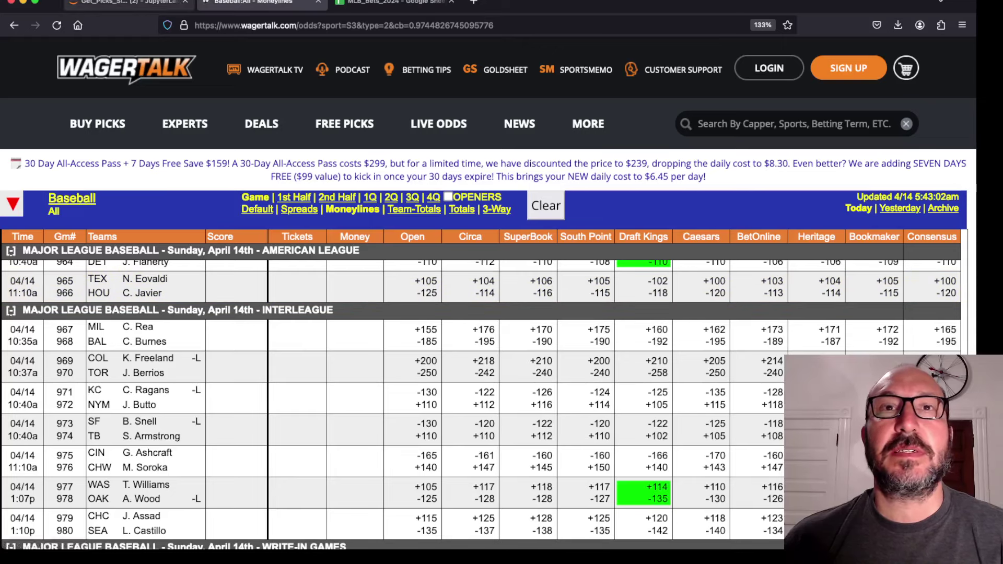
left_click(130, 2)
scroll(501, 261, "down", 1)
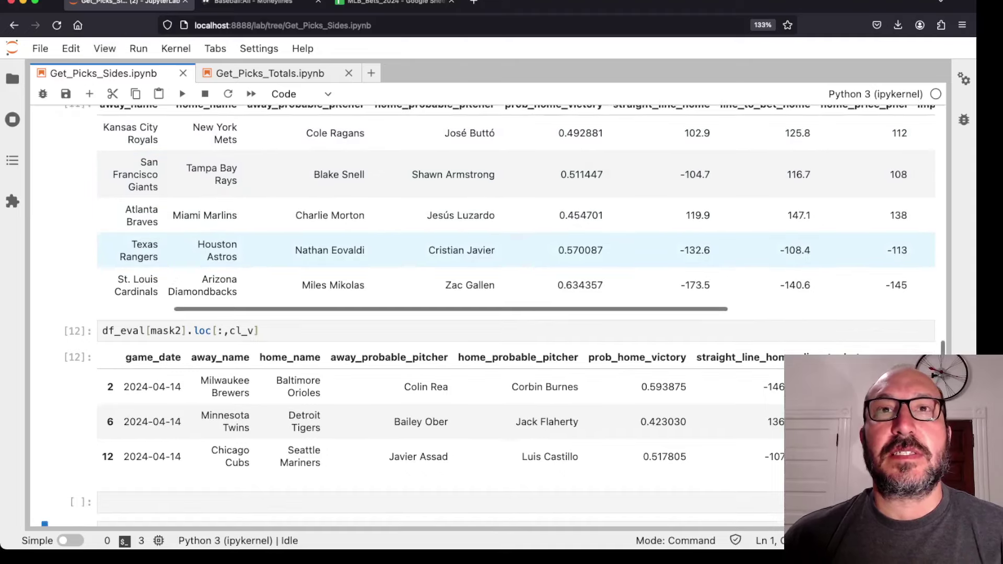
scroll(502, 314, "up", 1)
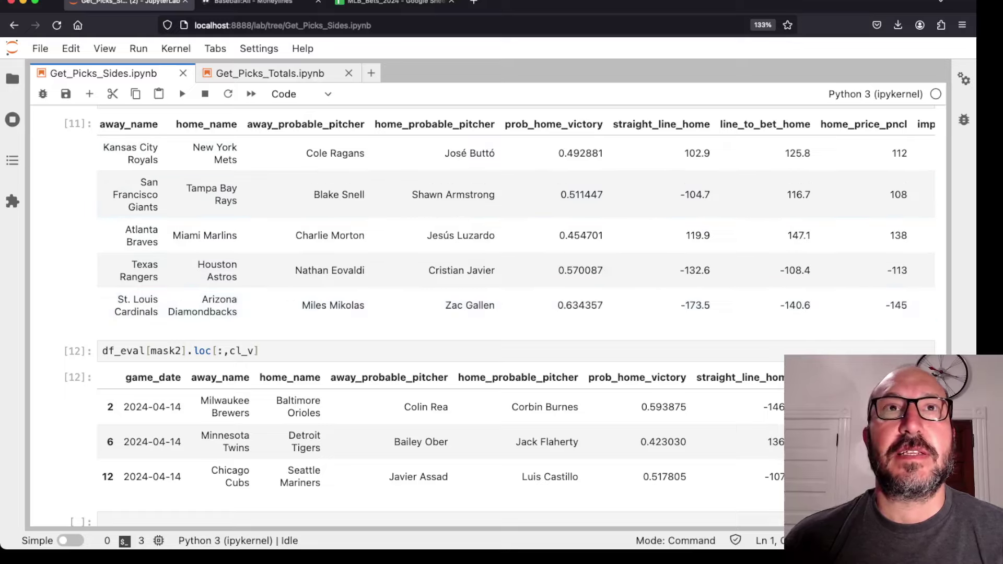
key("ctrl+Tab")
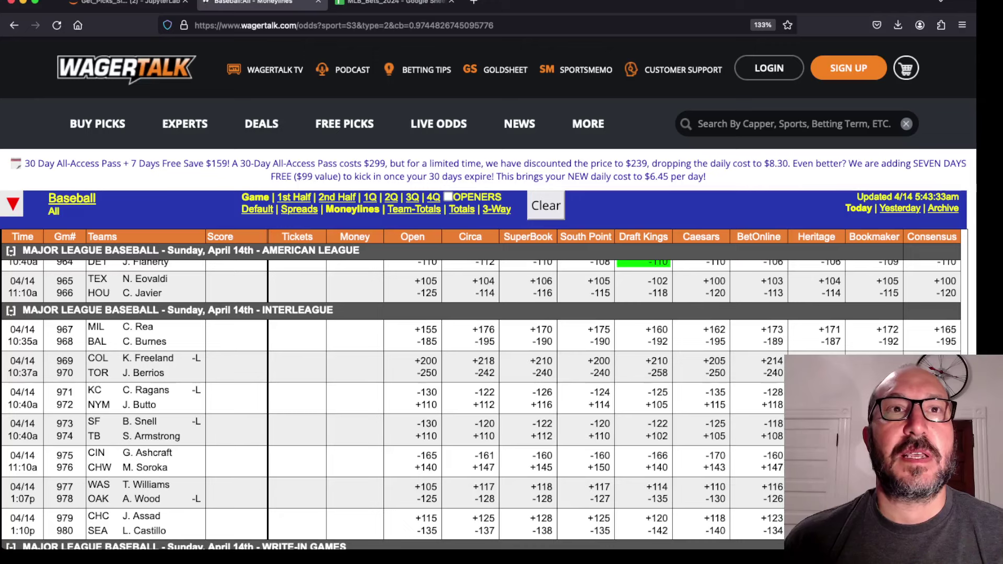
scroll(481, 405, "up", 2)
scroll(480, 405, "up", 2)
scroll(481, 418, "up", 1)
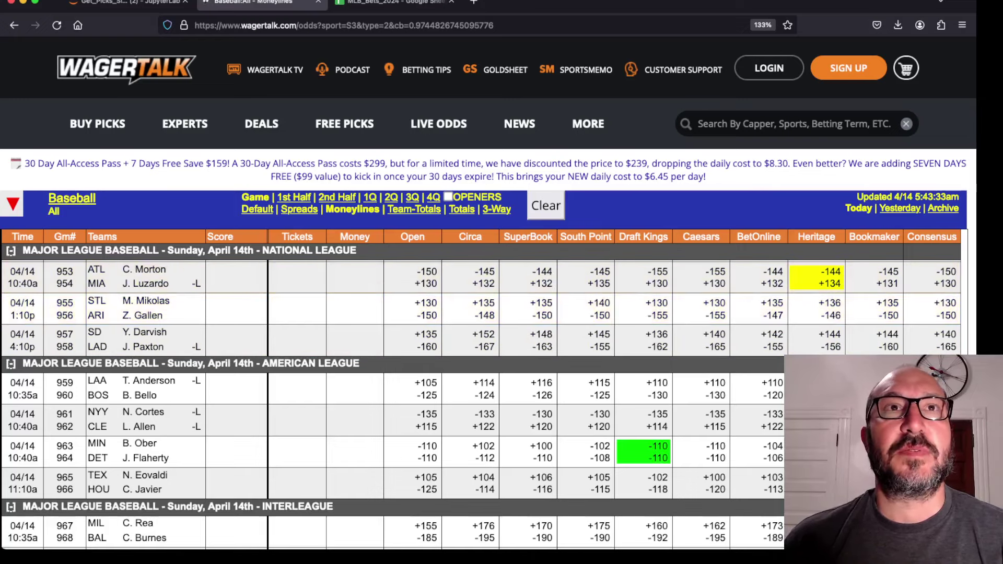
left_click(128, 4)
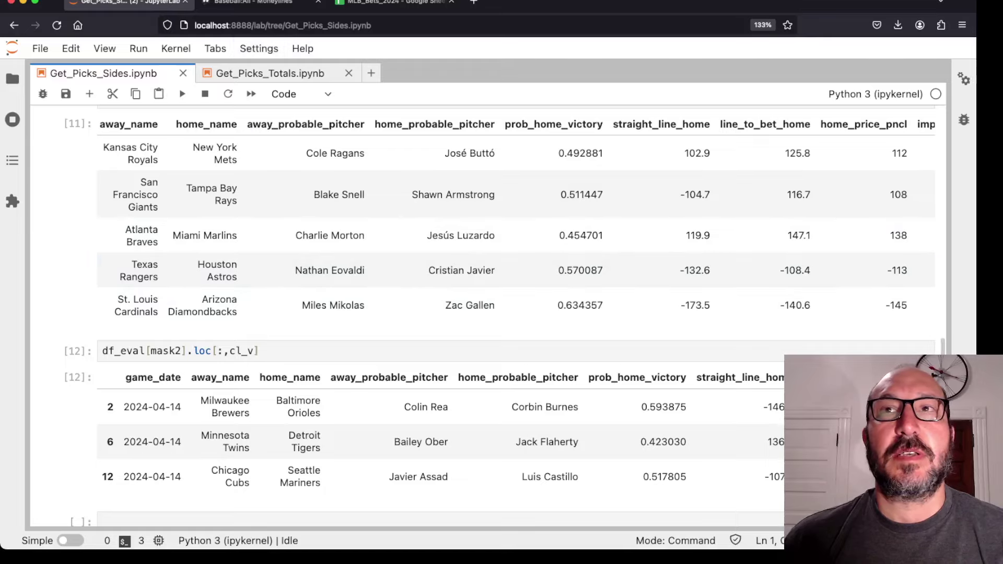
scroll(471, 271, "down", 2)
scroll(471, 272, "down", 4)
scroll(471, 272, "down", 1)
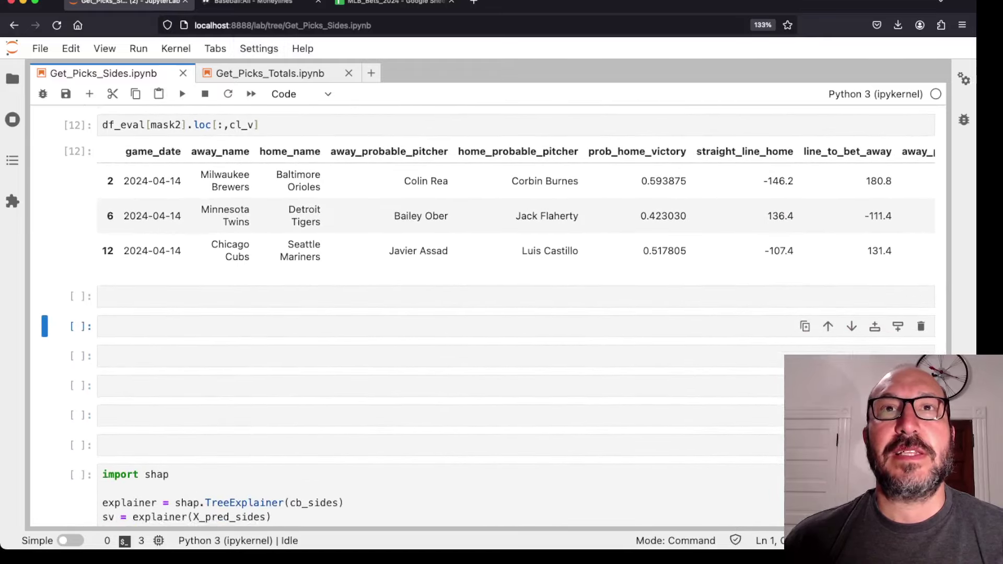
scroll(516, 220, "right", 2)
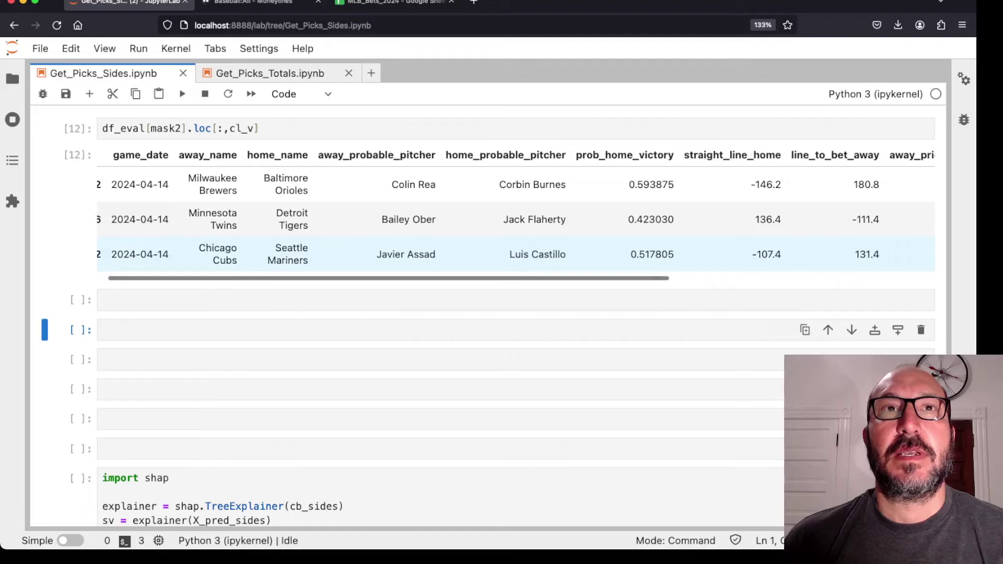
scroll(516, 254, "left", 2)
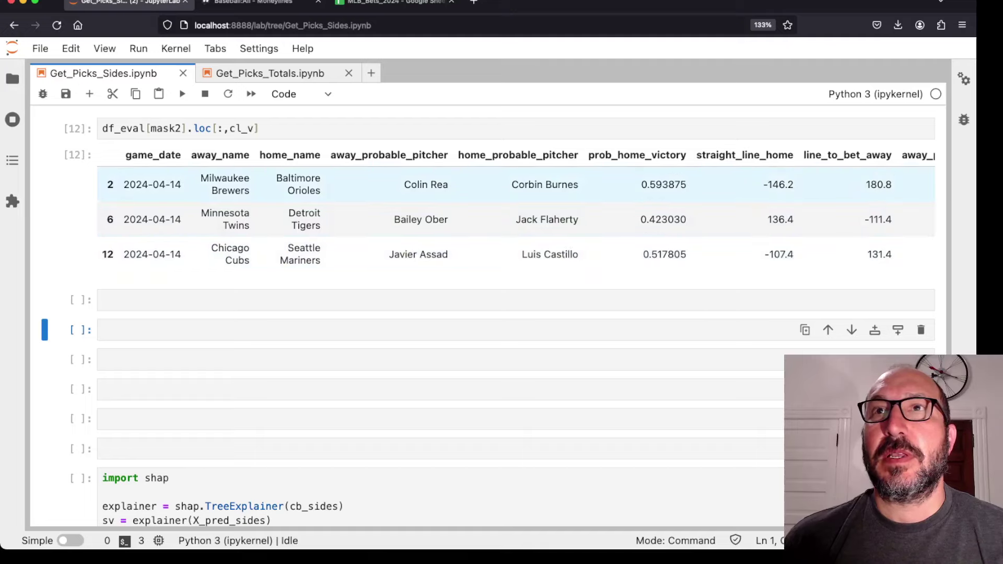
scroll(516, 185, "right", 5)
scroll(516, 184, "right", 3)
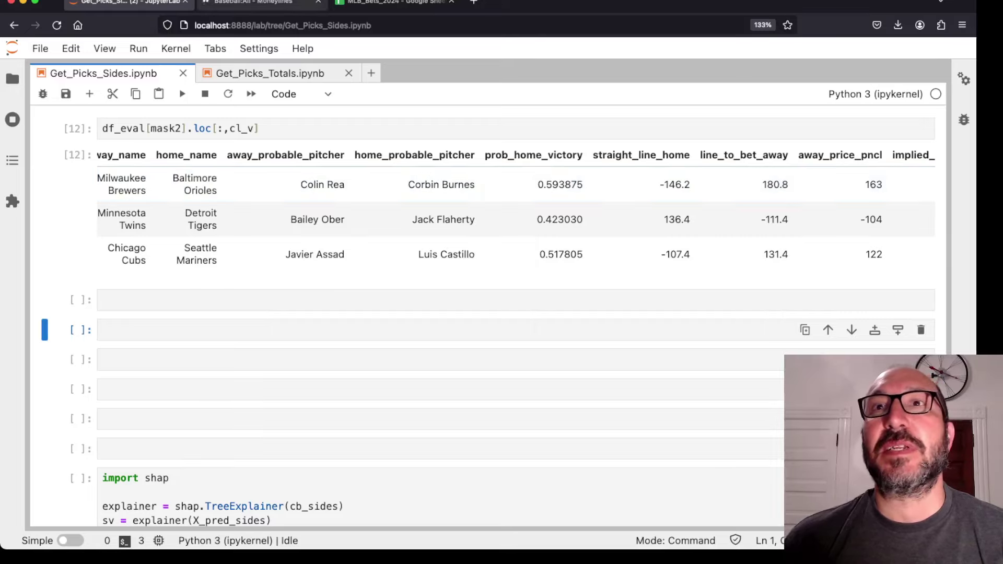
key("ctrl+Tab")
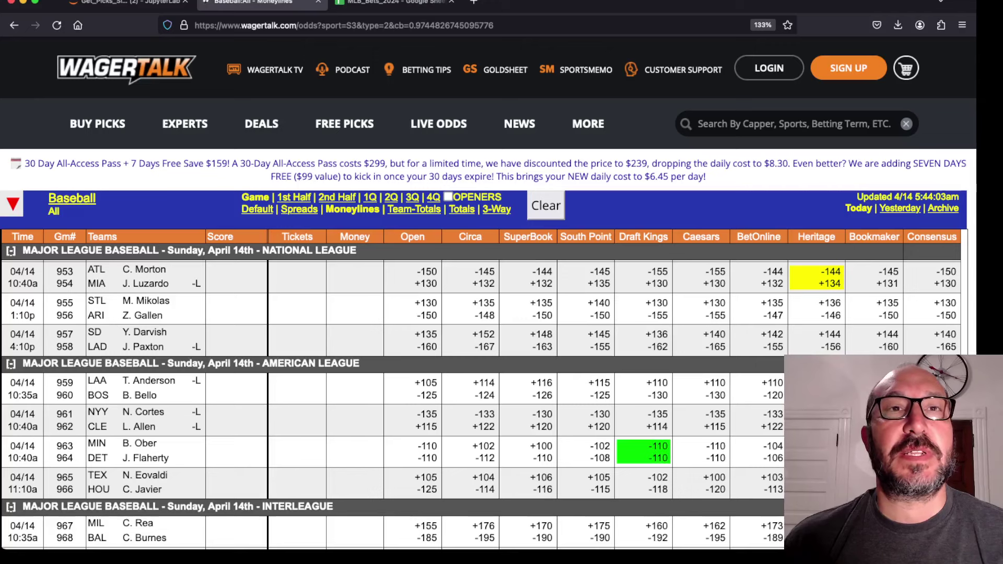
scroll(366, 475, "down", 2)
scroll(366, 472, "down", 3)
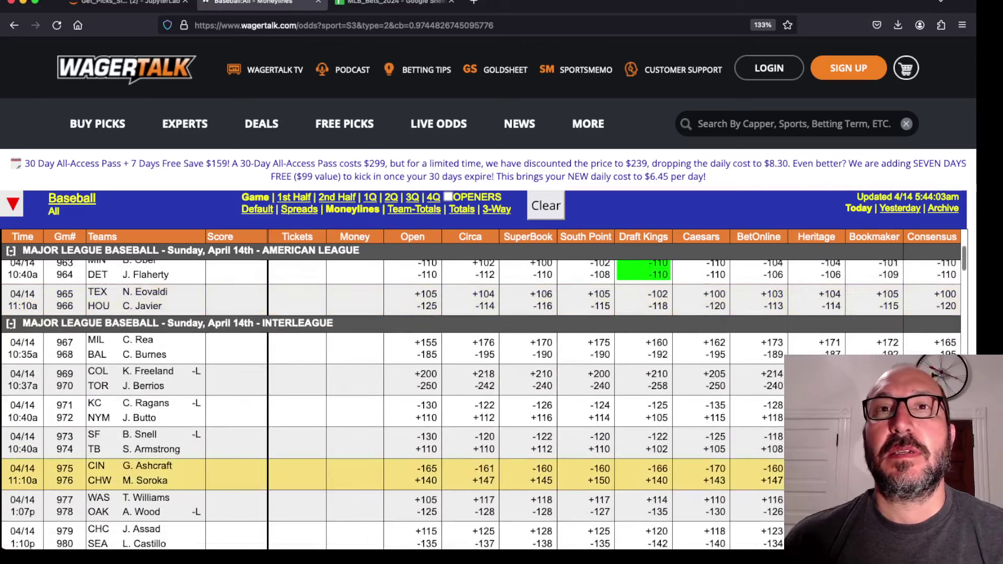
scroll(366, 470, "down", 2)
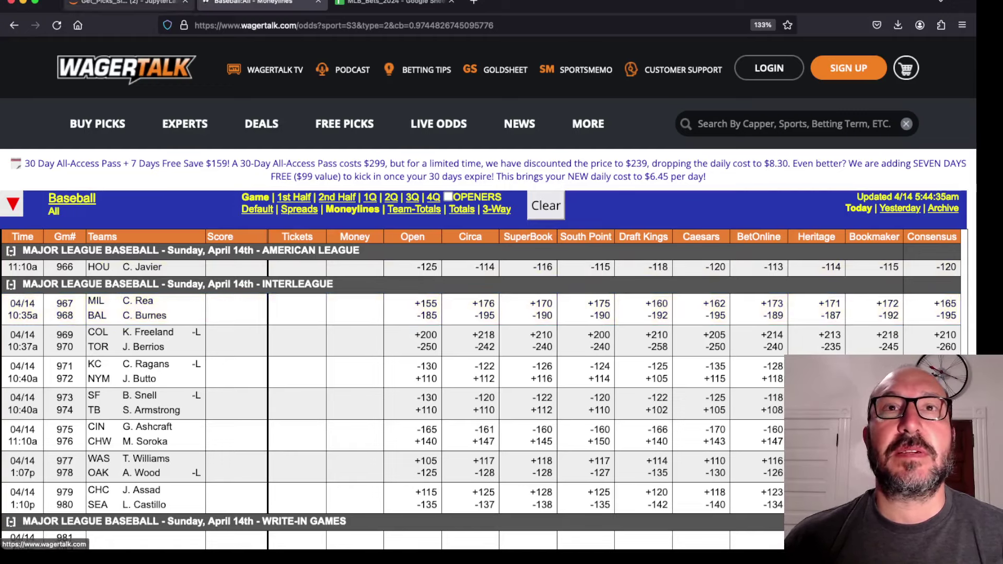
key("ctrl+shift+Tab")
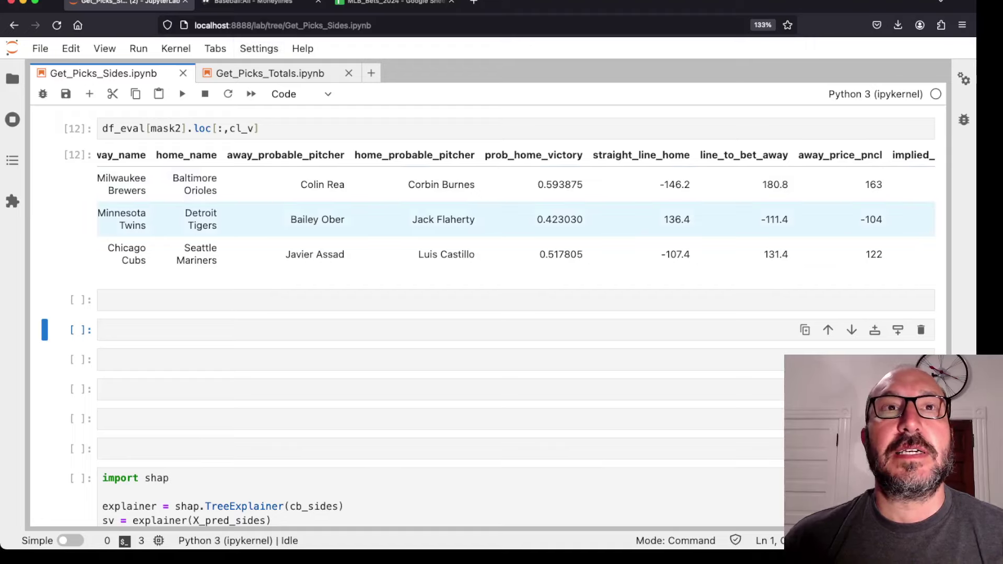
Step: Weigh the [12] Twins pick against WagerTalk's Twins–Tigers odds, then open MLB_Bets_2024
scroll(470, 219, "down", 1)
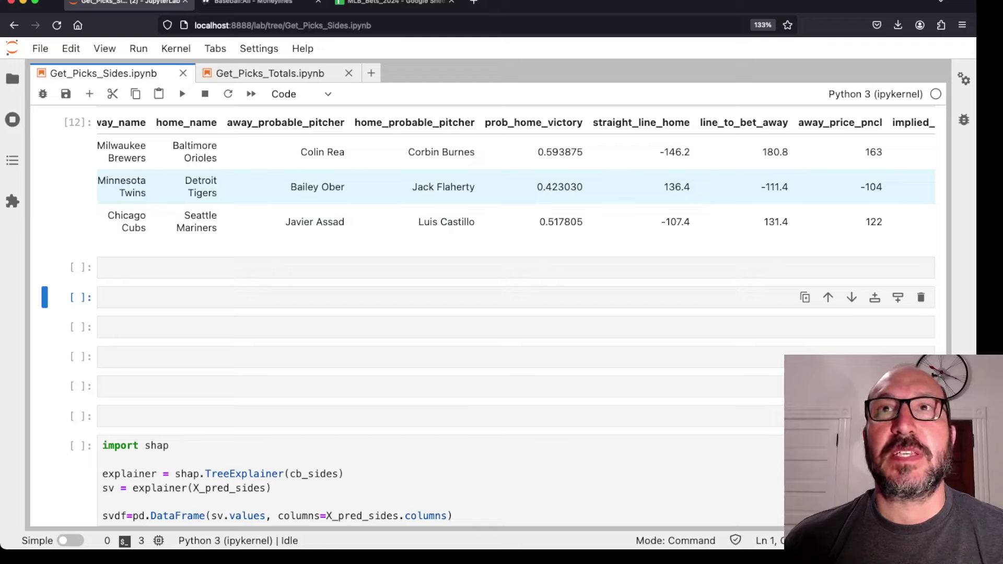
scroll(516, 187, "left", 1)
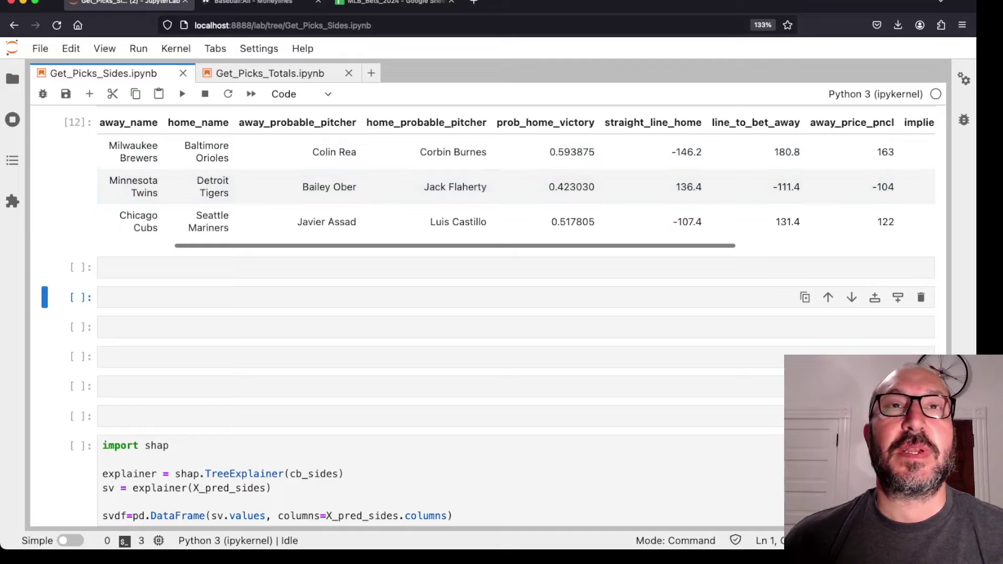
key("ctrl+Tab")
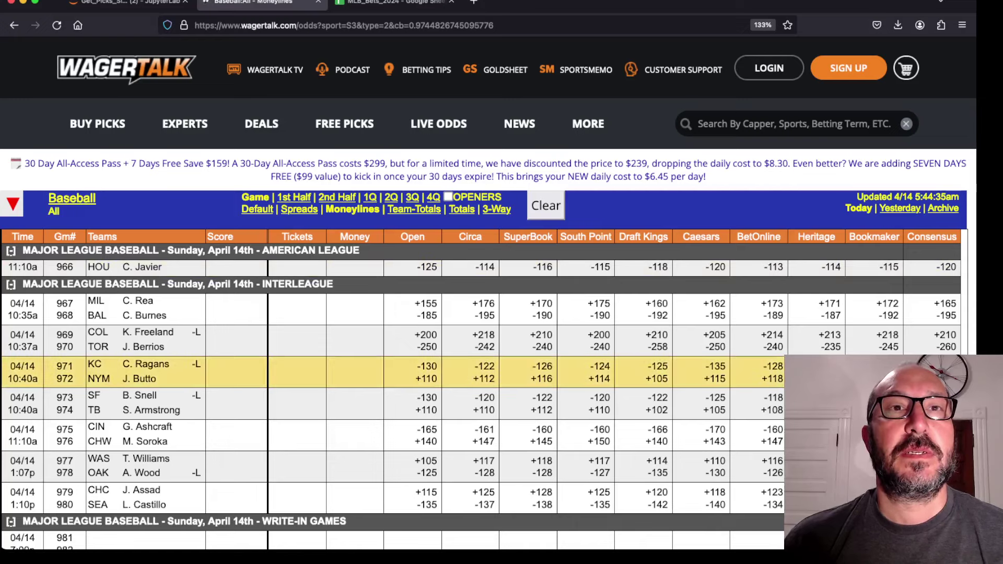
scroll(481, 402, "up", 1)
scroll(481, 403, "up", 1)
scroll(481, 402, "up", 1)
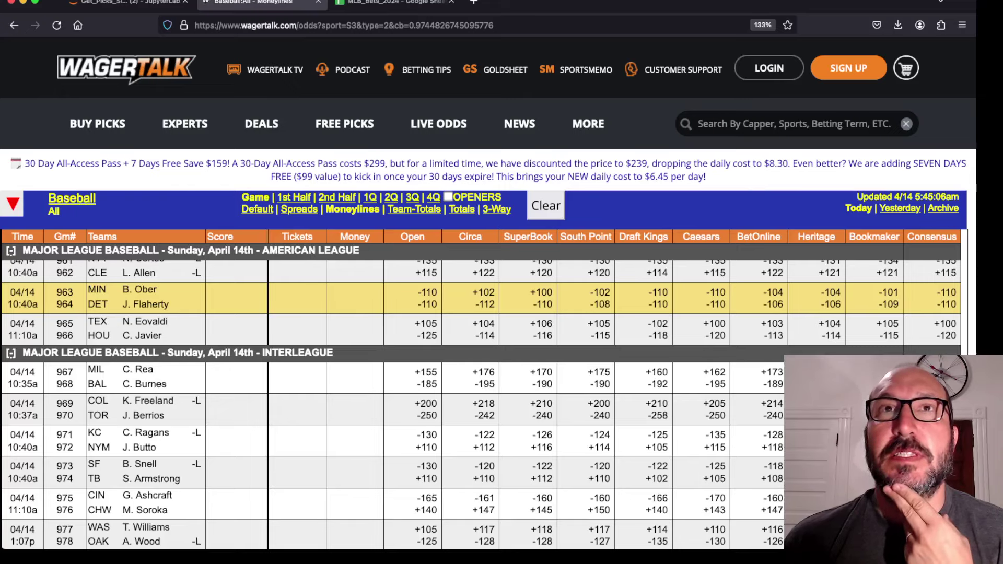
left_click(391, 2)
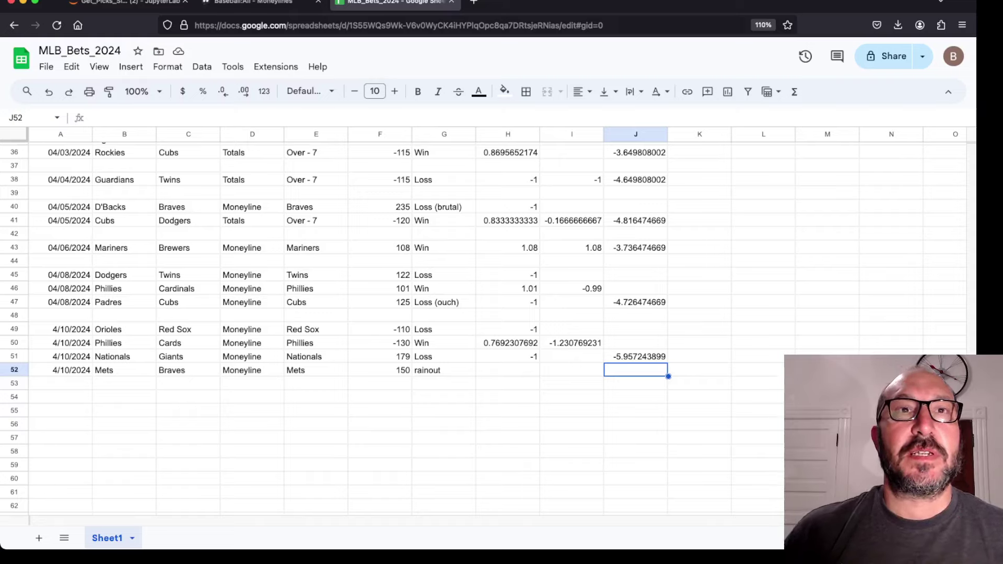
Step: Add a row below the Mets rainout with pick Twins at odds 102
left_click(188, 397)
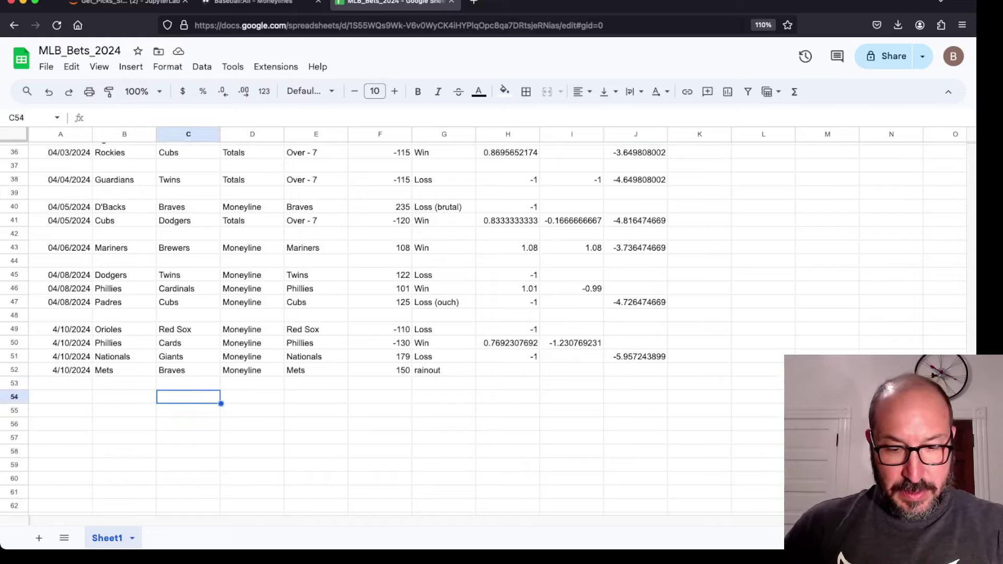
key("Tab")
key("Tab")
type("T")
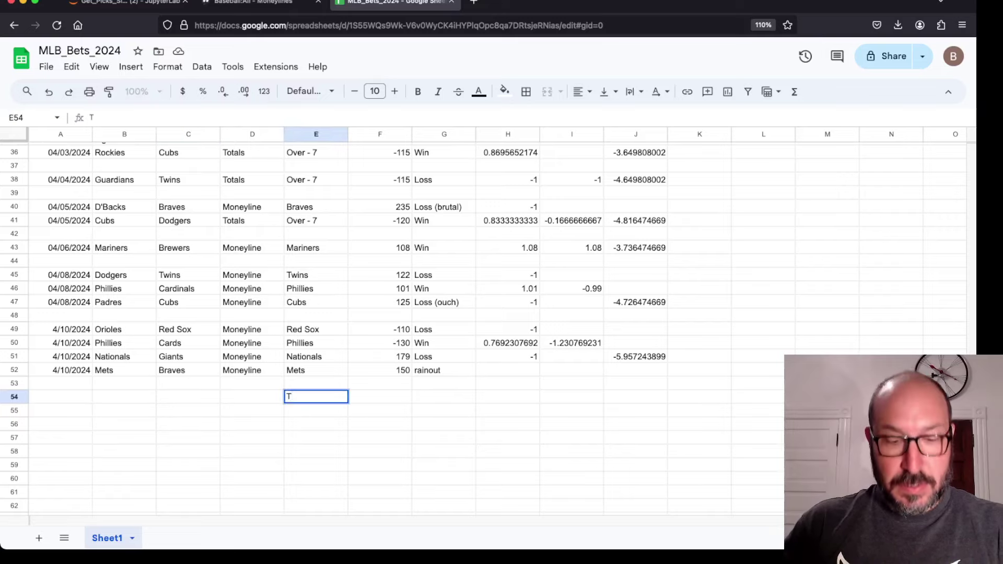
type("wins")
key("Tab")
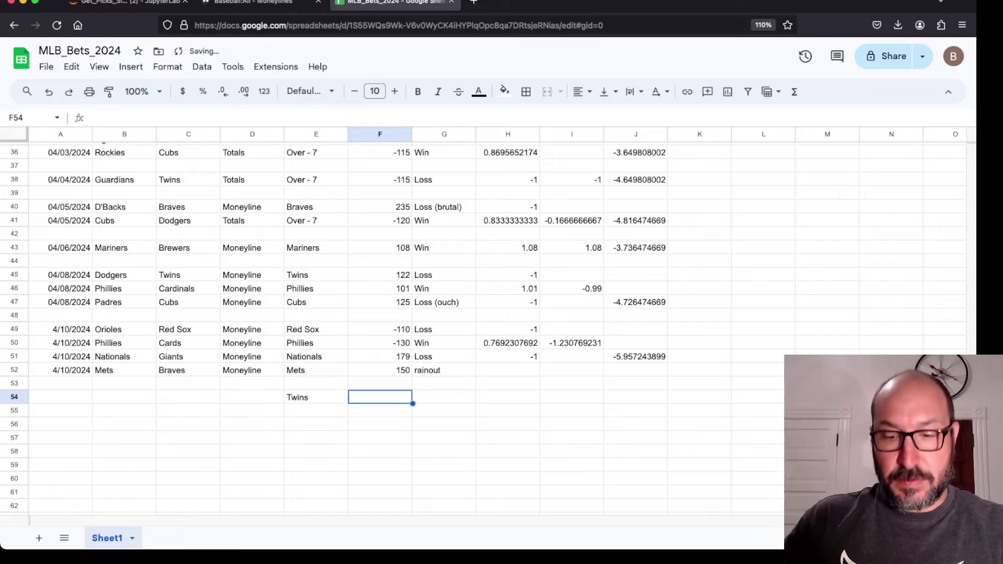
type("102")
key("Return")
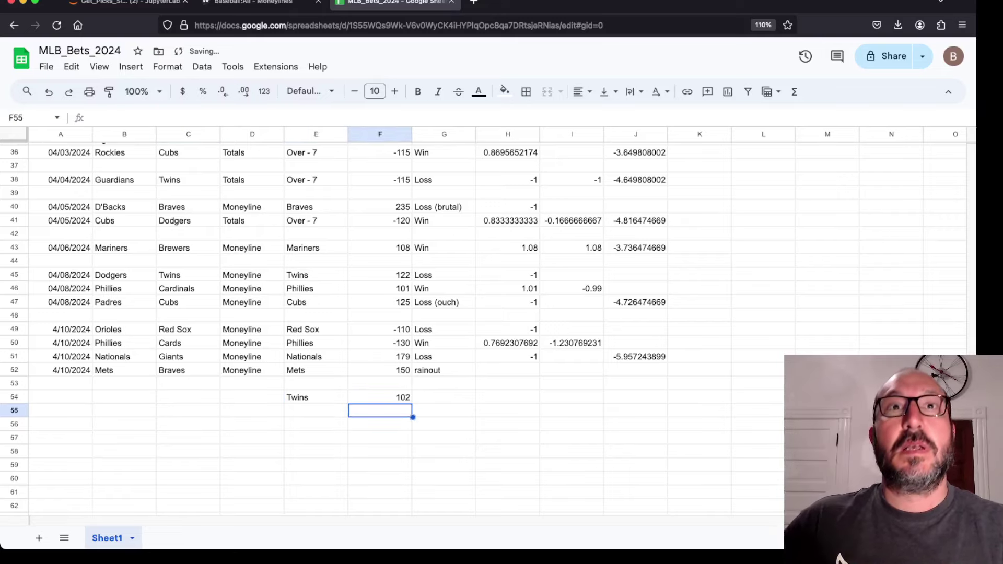
key("super+1")
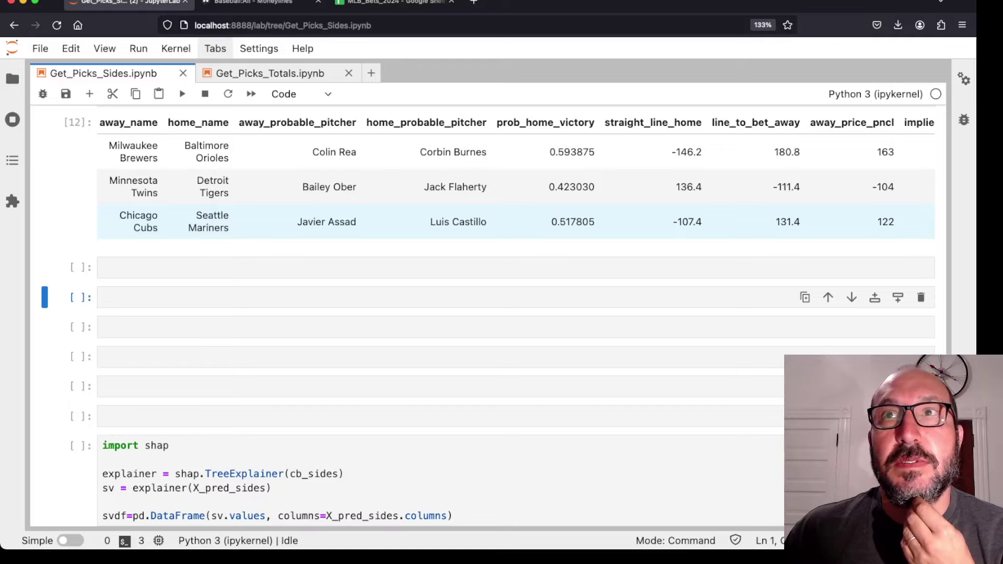
scroll(516, 183, "left", 2)
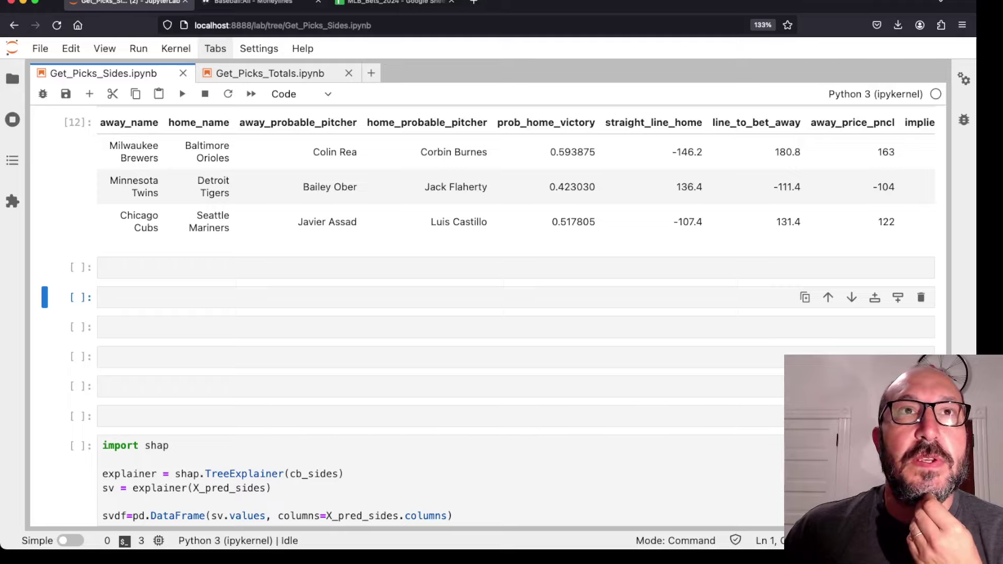
left_click(253, 2)
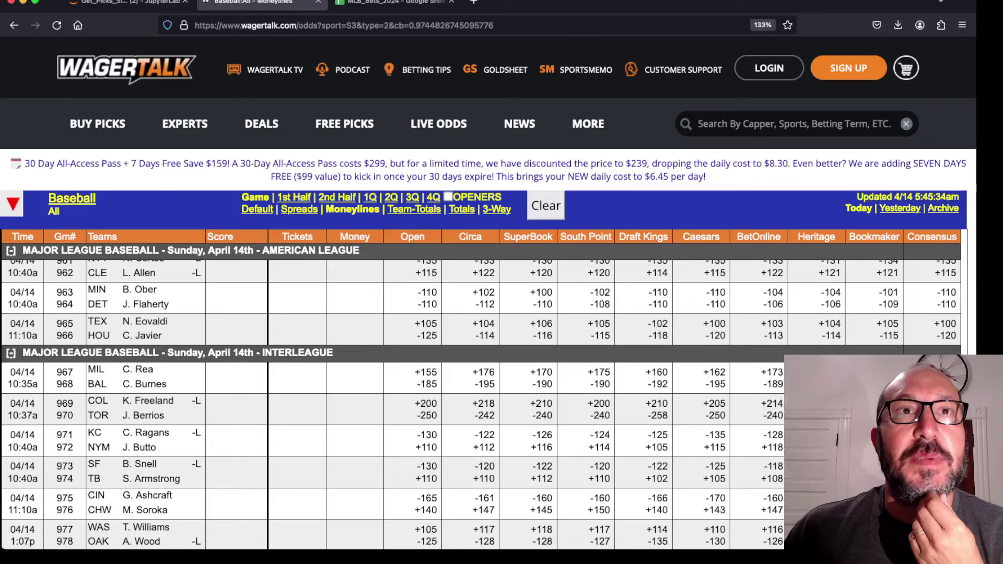
scroll(484, 397, "down", 1)
scroll(484, 397, "down", 1)
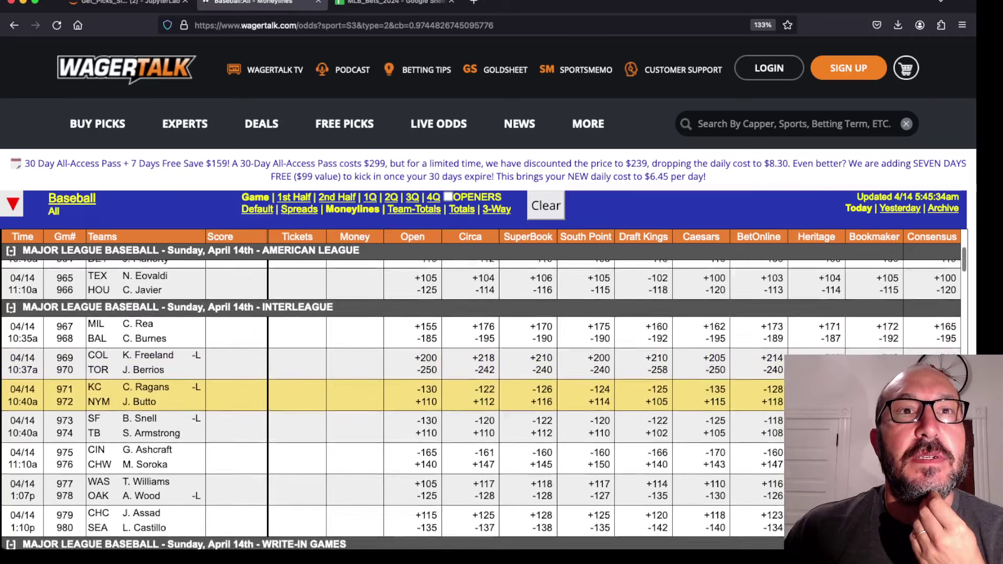
scroll(485, 397, "down", 5)
scroll(485, 397, "down", 1)
scroll(484, 313, "up", 1)
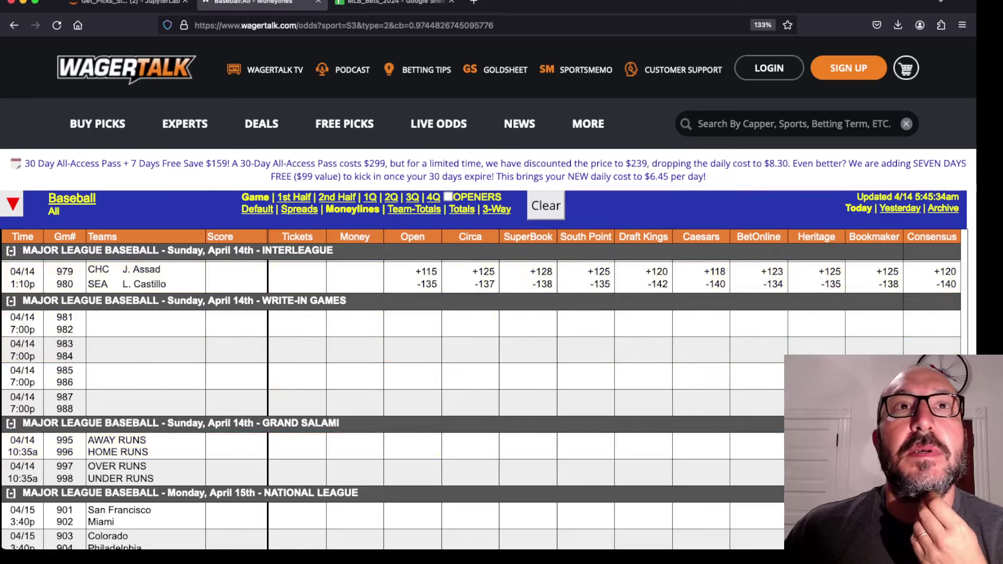
left_click(126, 2)
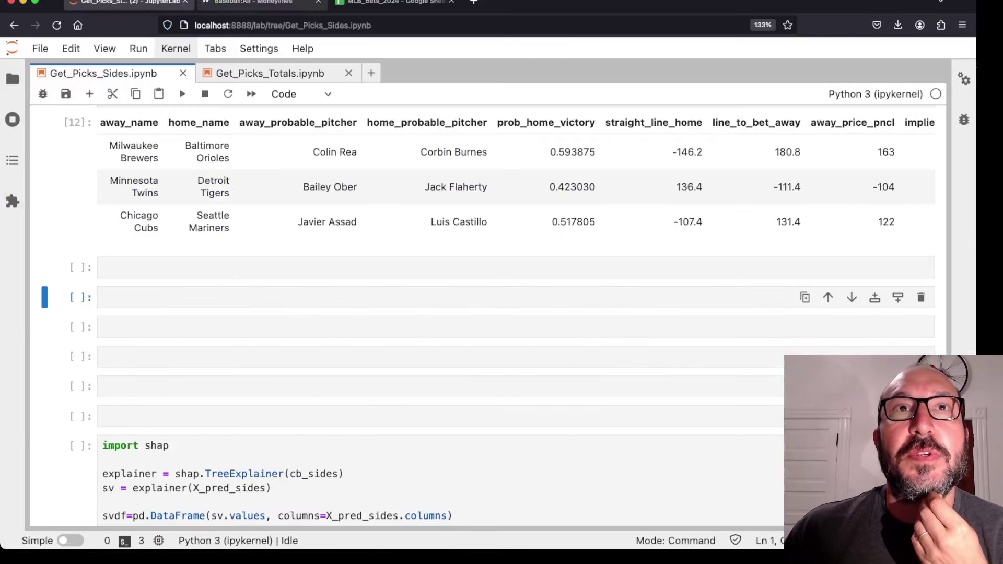
key("ctrl+Tab")
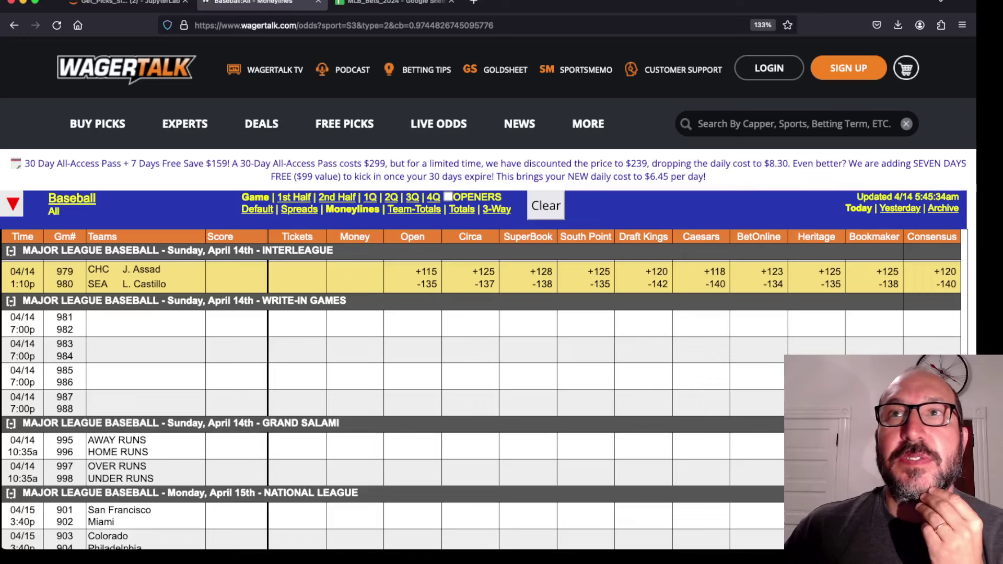
left_click(541, 277)
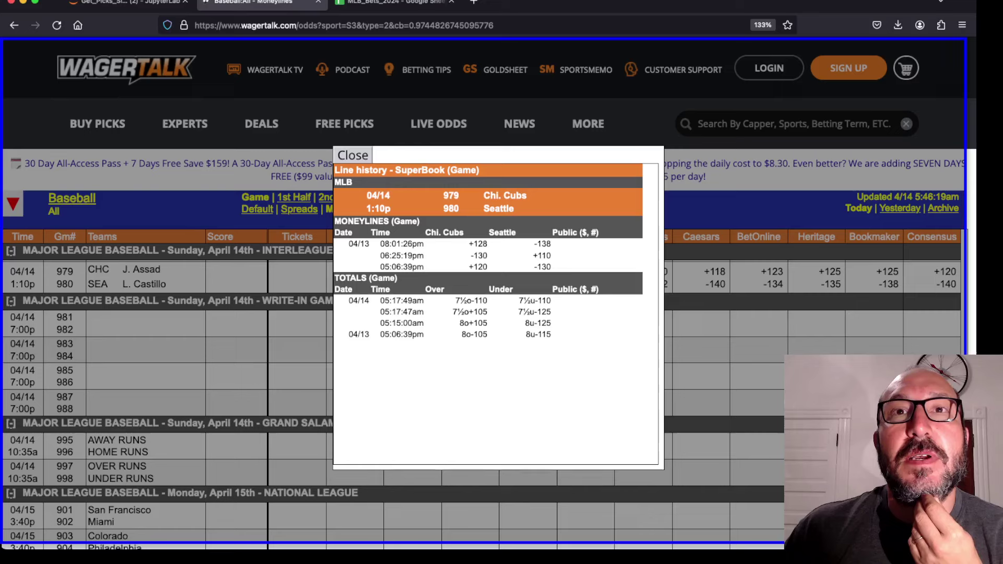
left_click(353, 155)
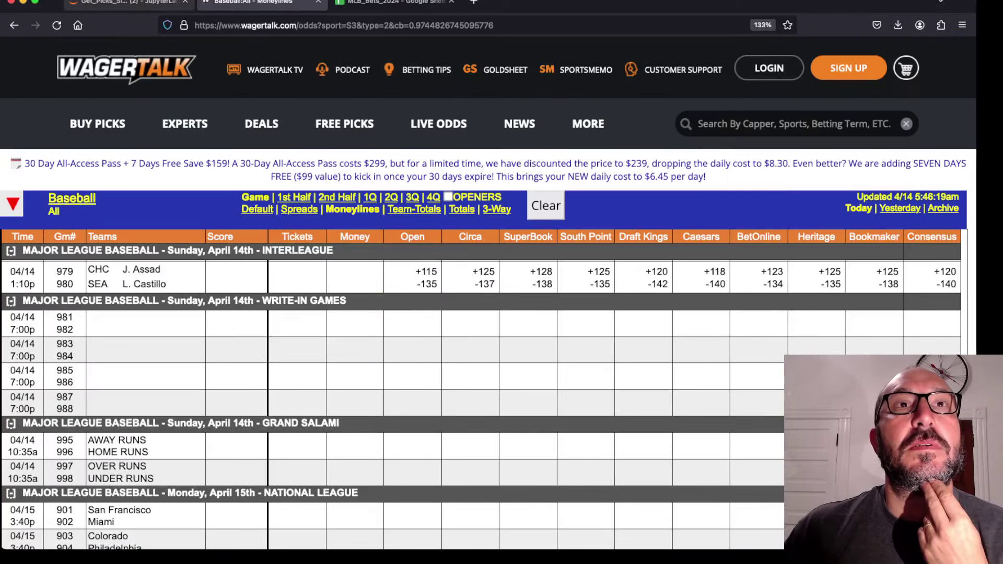
left_click(128, 2)
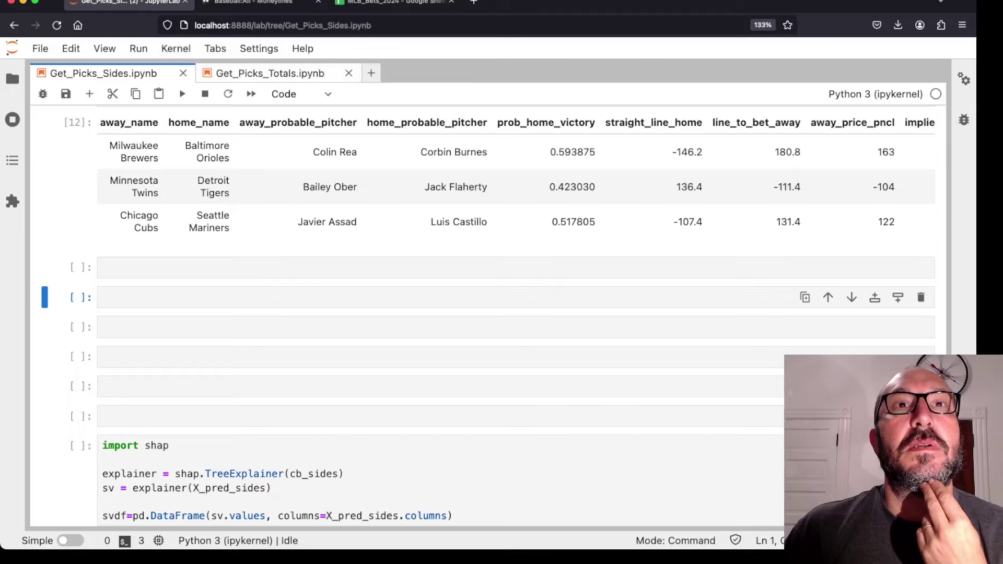
Step: Switch to the Get_Picks_Totals notebook and review its df_eval output table
key("ctrl+shift+bracketright")
scroll(517, 313, "up", 2)
scroll(517, 313, "up", 8)
scroll(516, 313, "down", 2)
scroll(517, 313, "down", 4)
scroll(516, 313, "down", 2)
scroll(516, 313, "down", 5)
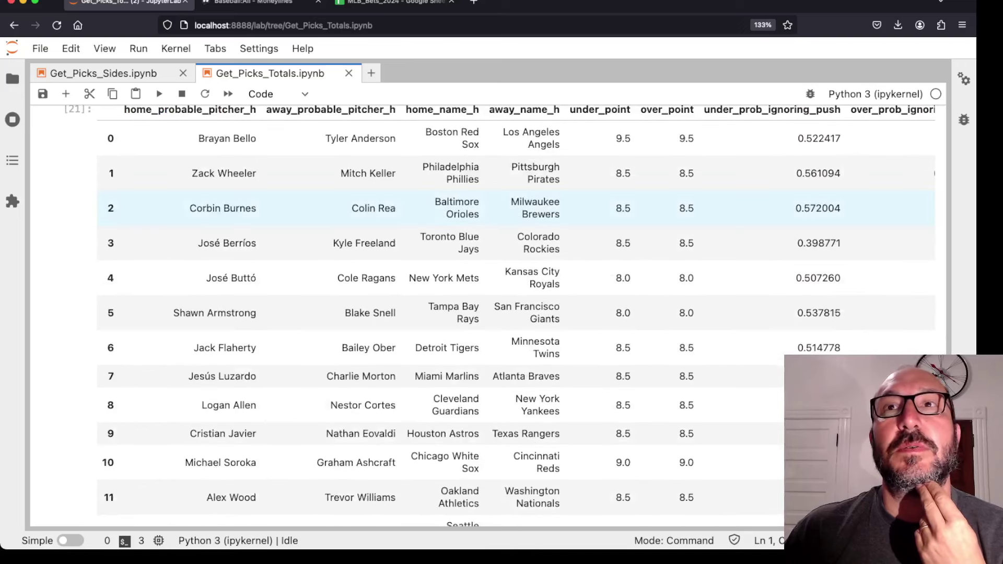
scroll(516, 219, "down", 1)
scroll(517, 219, "down", 2)
scroll(517, 219, "down", 1)
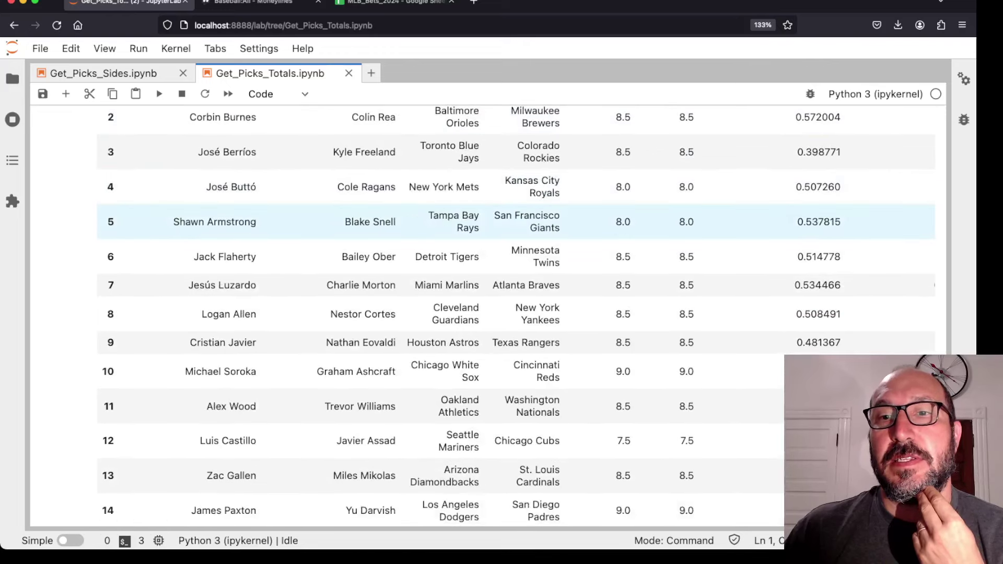
scroll(516, 221, "down", 3)
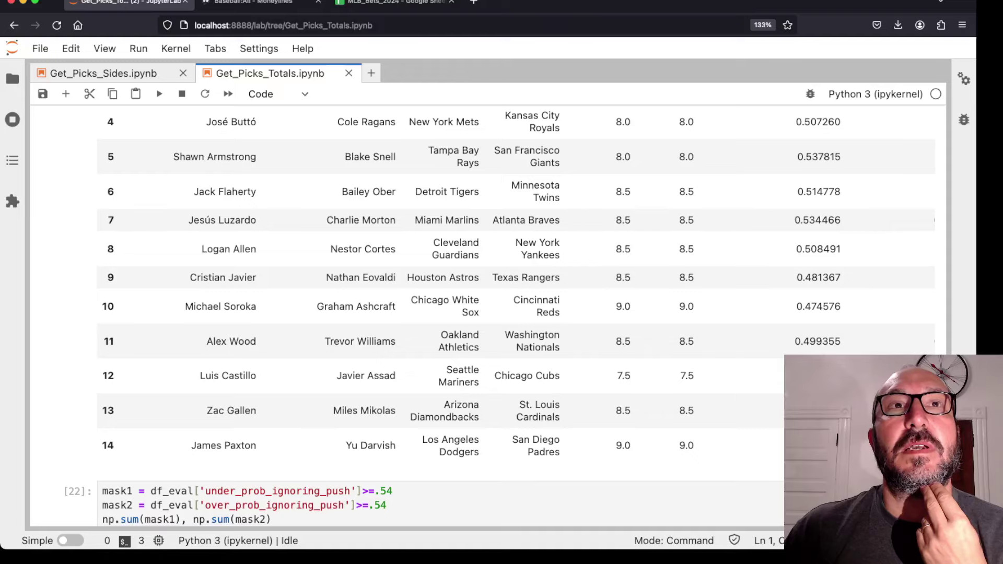
Step: Review the masked totals picks, three unders and two overs, then return to WagerTalk
scroll(517, 191, "right", 2)
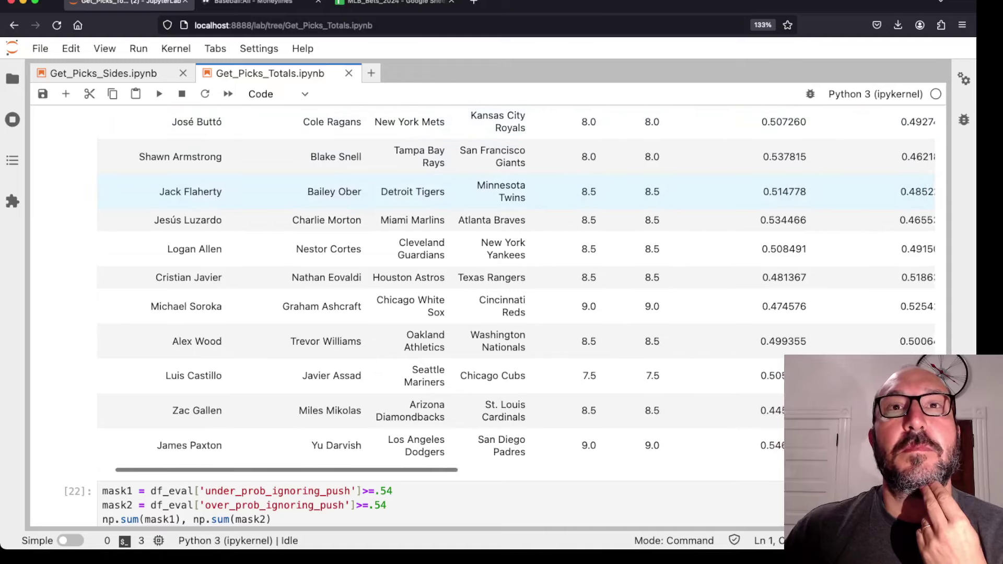
scroll(516, 191, "down", 1)
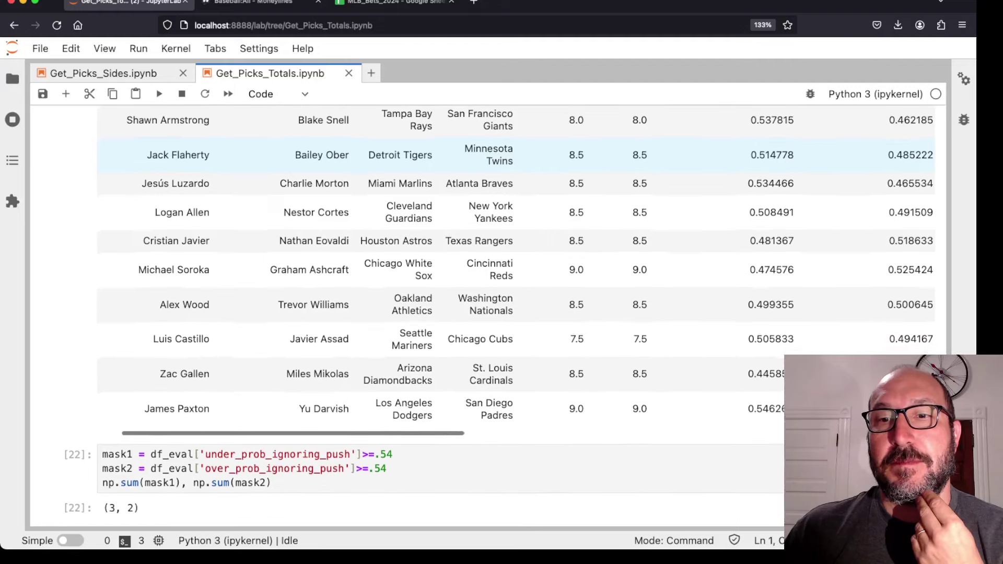
scroll(516, 180, "up", 1)
scroll(516, 181, "right", 1)
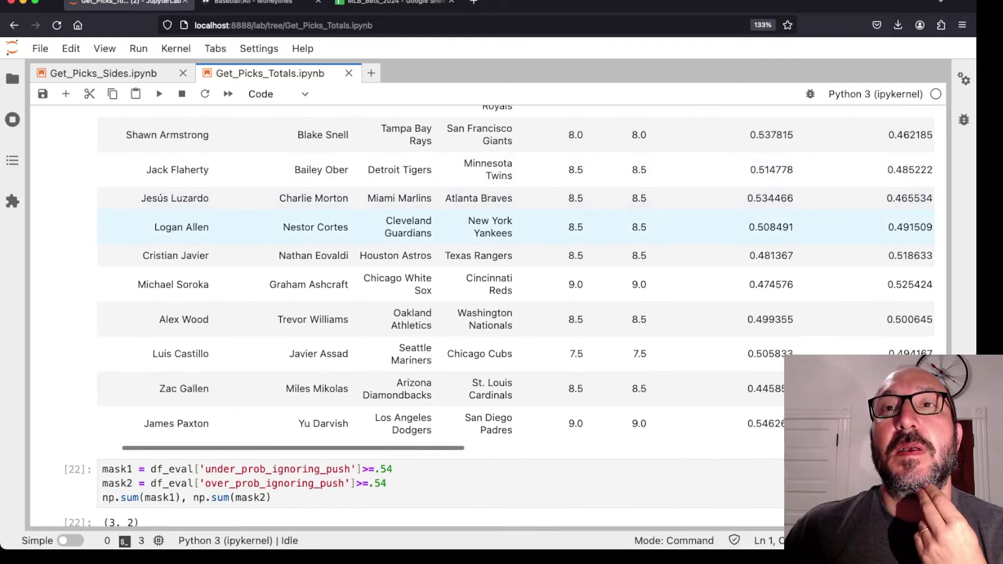
scroll(517, 214, "up", 3)
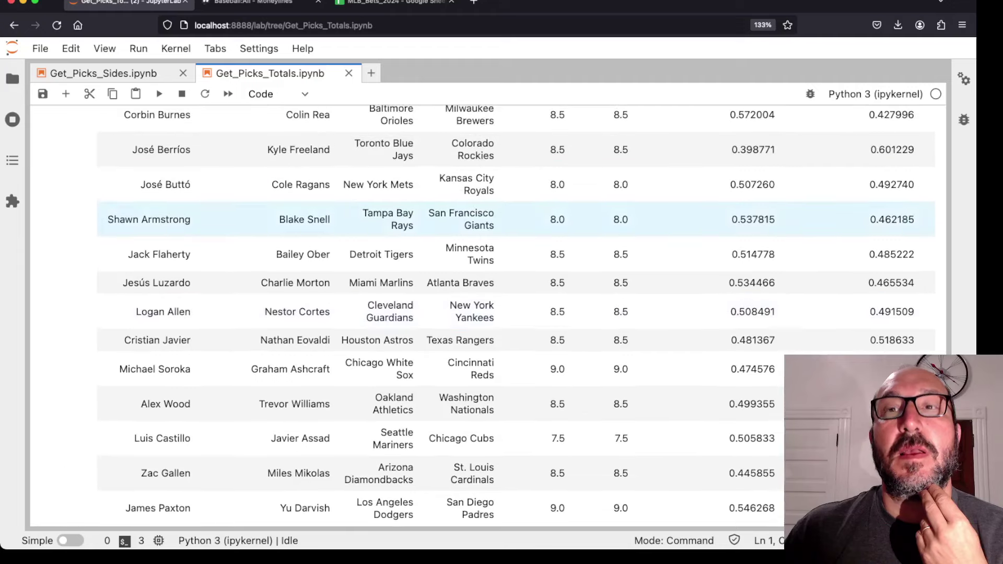
scroll(516, 214, "down", 1)
scroll(516, 214, "down", 1)
scroll(516, 230, "up", 2)
scroll(517, 240, "up", 1)
scroll(516, 247, "up", 1)
scroll(516, 248, "up", 1)
scroll(517, 235, "down", 2)
scroll(516, 220, "down", 2)
scroll(516, 198, "down", 2)
scroll(517, 209, "down", 5)
scroll(517, 214, "down", 3)
scroll(516, 224, "down", 5)
scroll(516, 219, "down", 1)
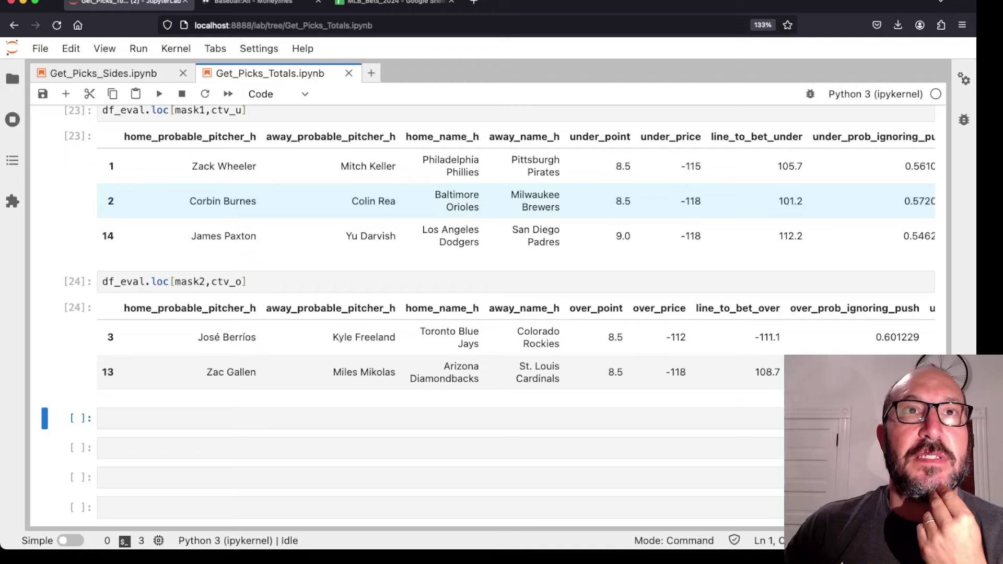
scroll(516, 220, "up", 1)
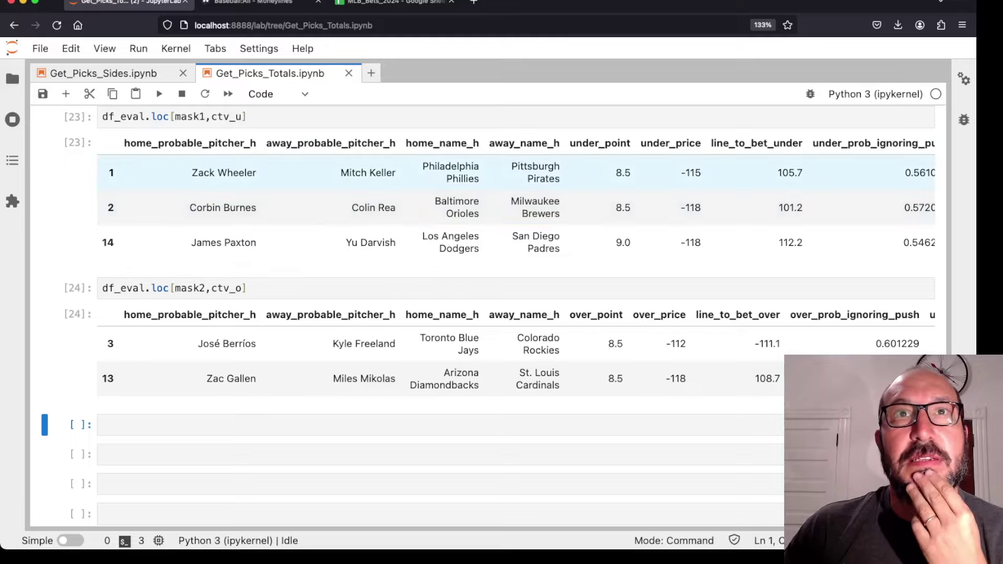
scroll(516, 172, "down", 1)
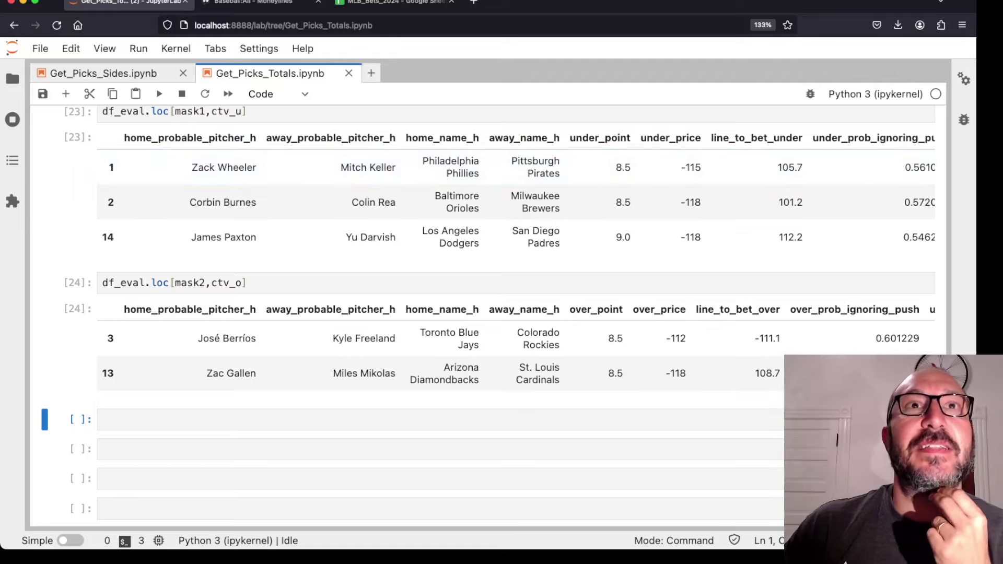
left_click(256, 2)
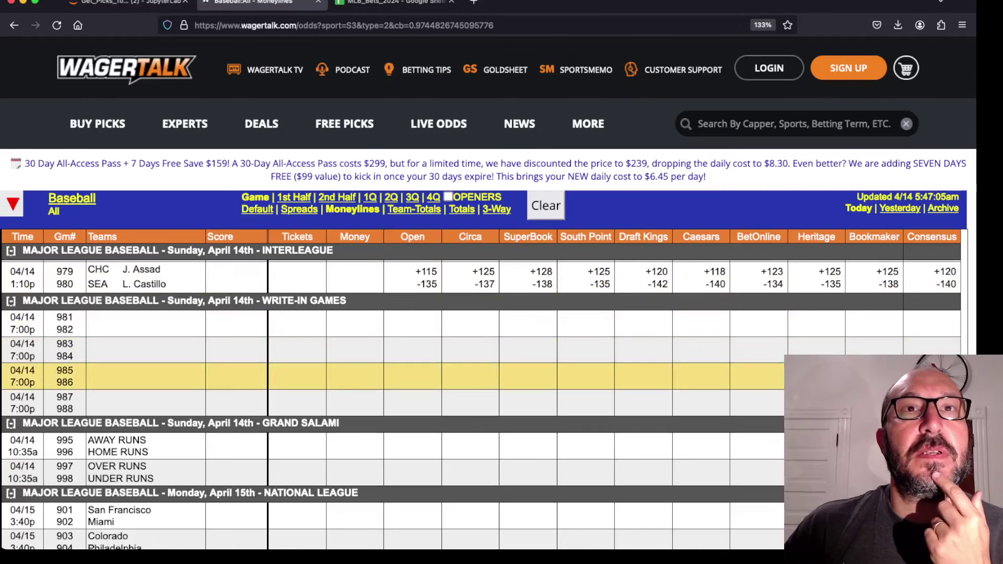
left_click(460, 209)
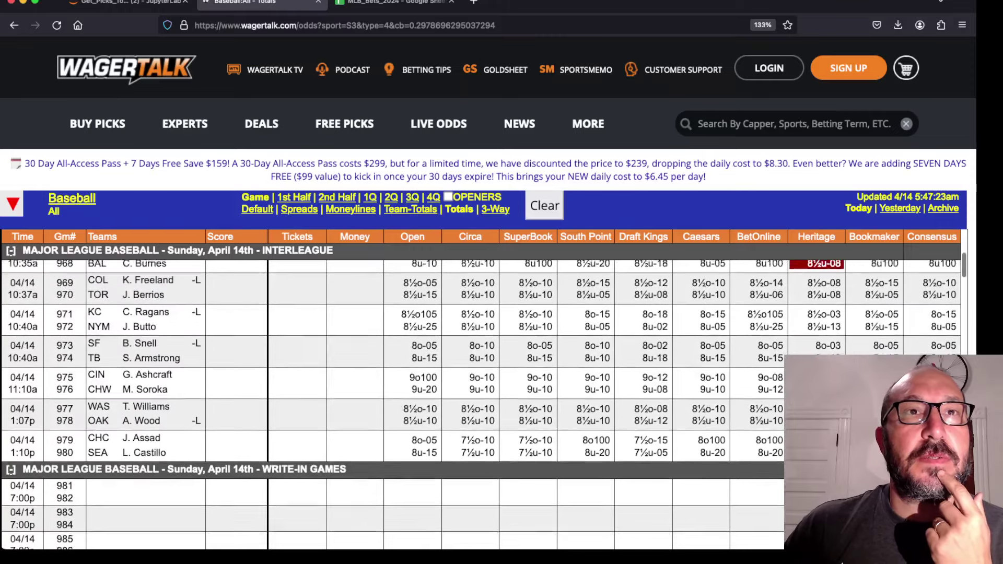
scroll(480, 402, "up", 5)
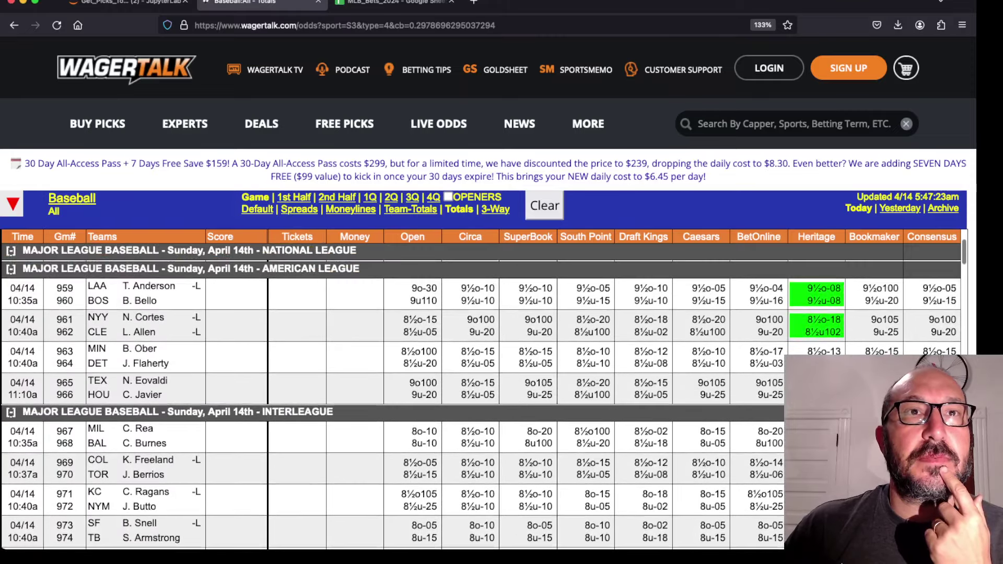
scroll(481, 392, "up", 3)
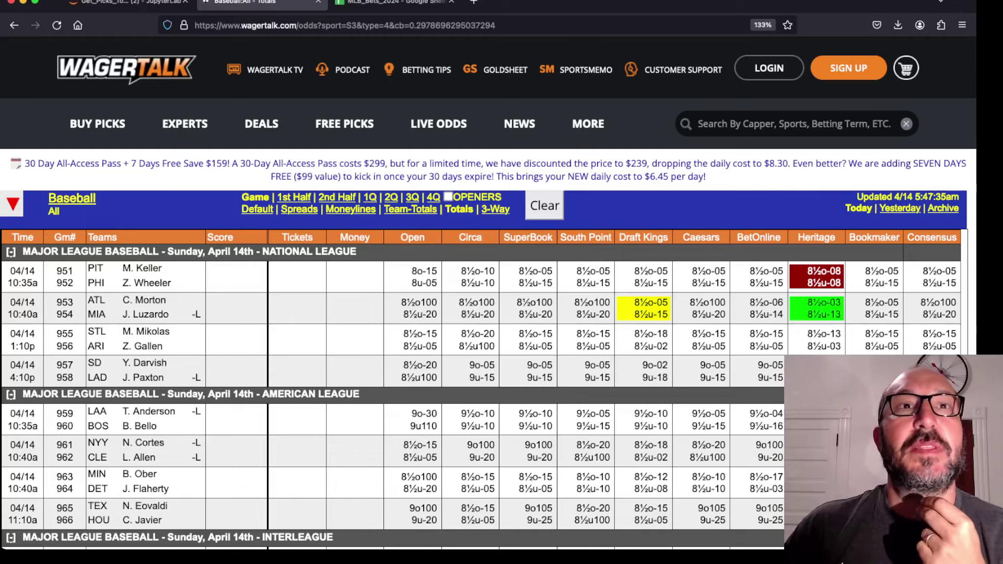
key("ctrl+shift+Tab")
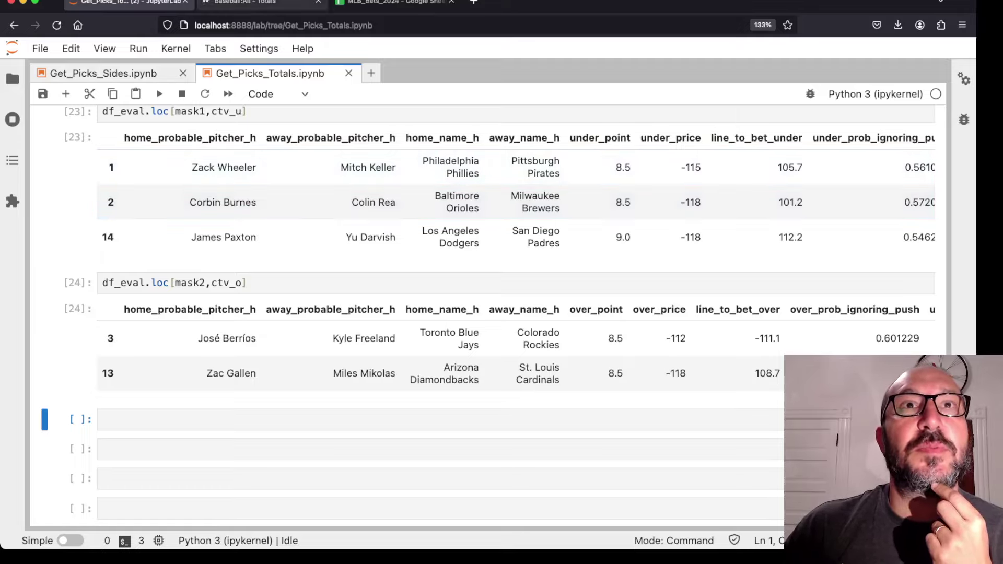
key("ctrl+Tab")
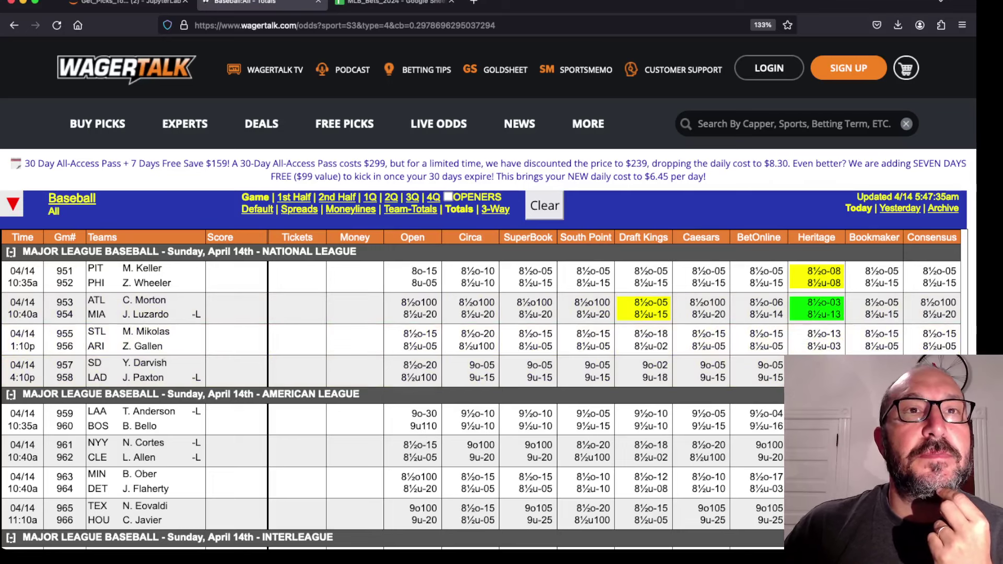
scroll(480, 387, "down", 1)
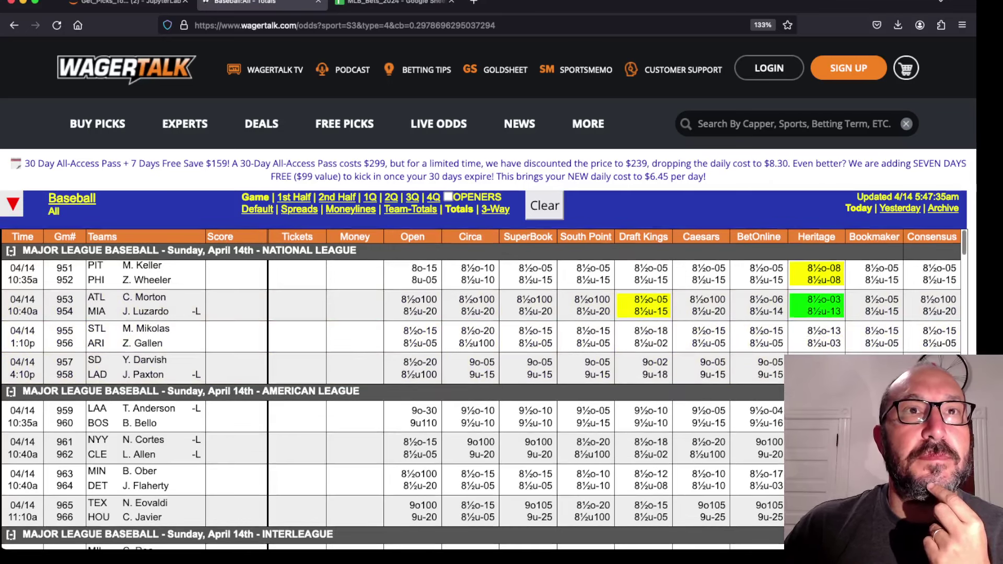
scroll(481, 302, "down", 2)
scroll(481, 302, "down", 2)
scroll(481, 302, "down", 2)
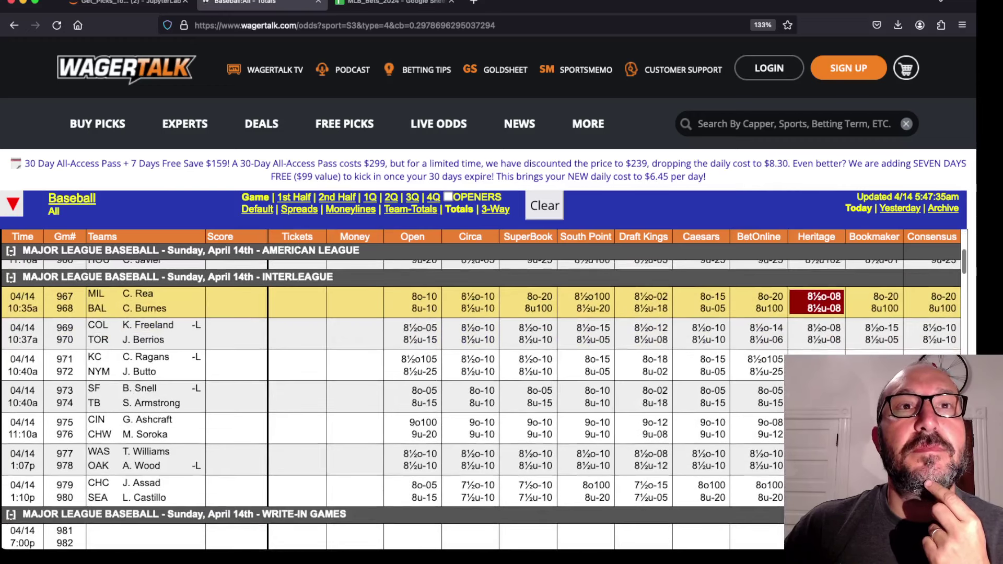
scroll(481, 382, "down", 1)
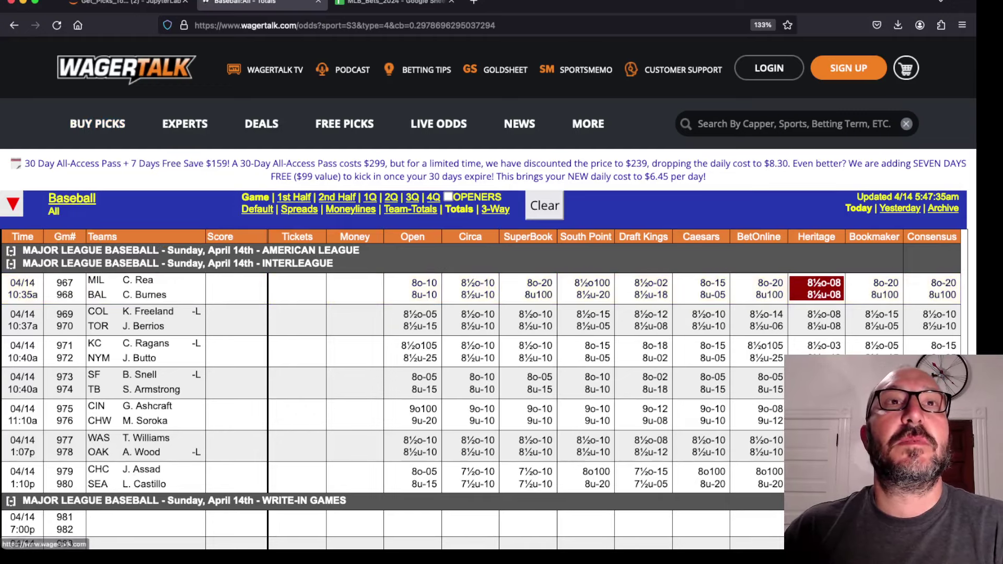
key("ctrl+shift+Tab")
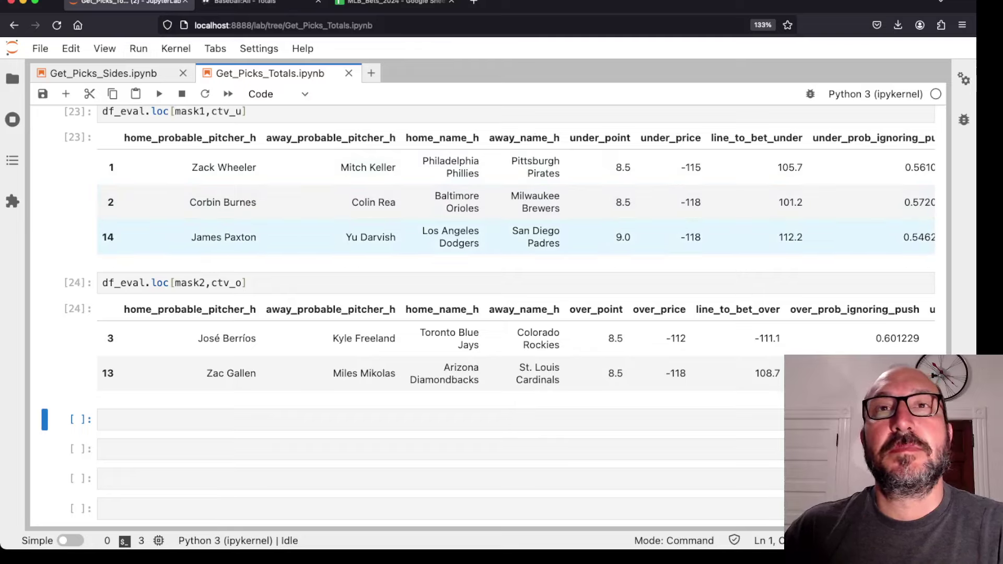
scroll(522, 235, "down", 1)
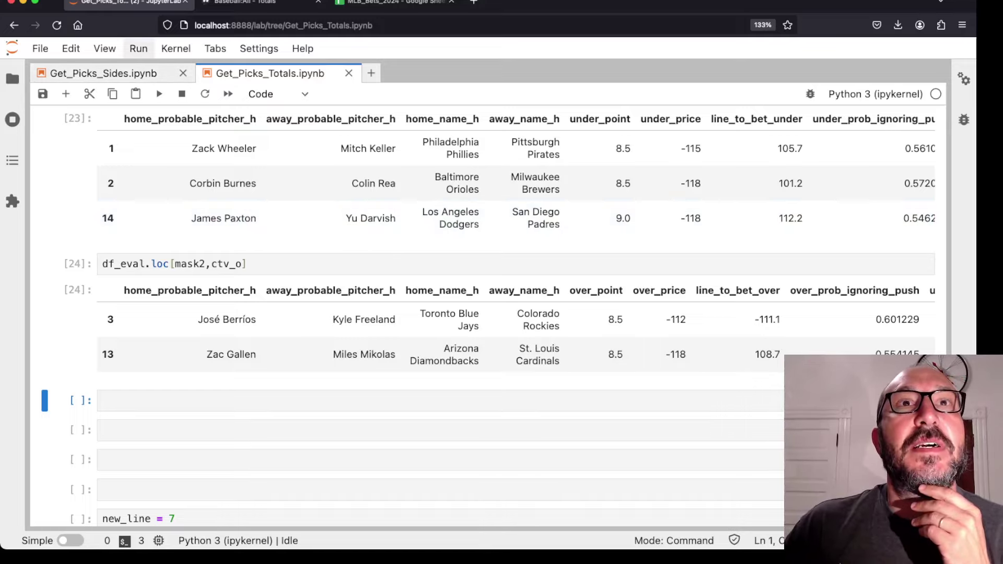
key("ctrl+Tab")
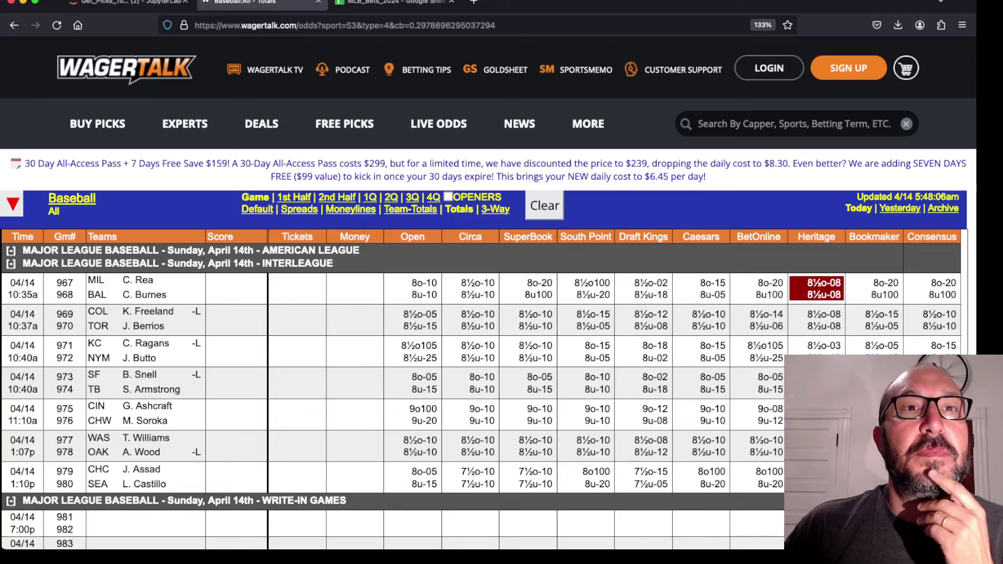
scroll(470, 350, "down", 2)
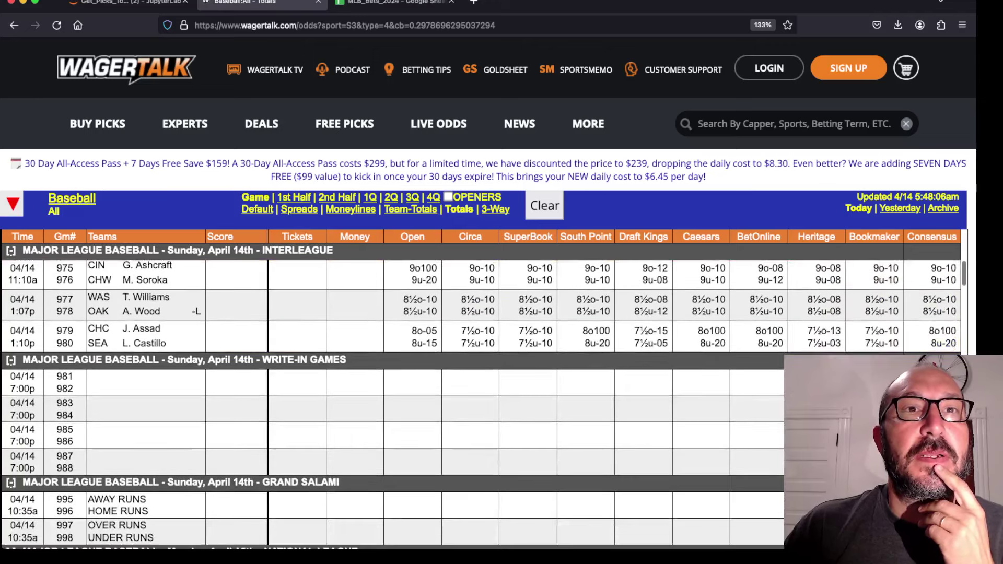
scroll(470, 351, "up", 3)
scroll(470, 350, "up", 3)
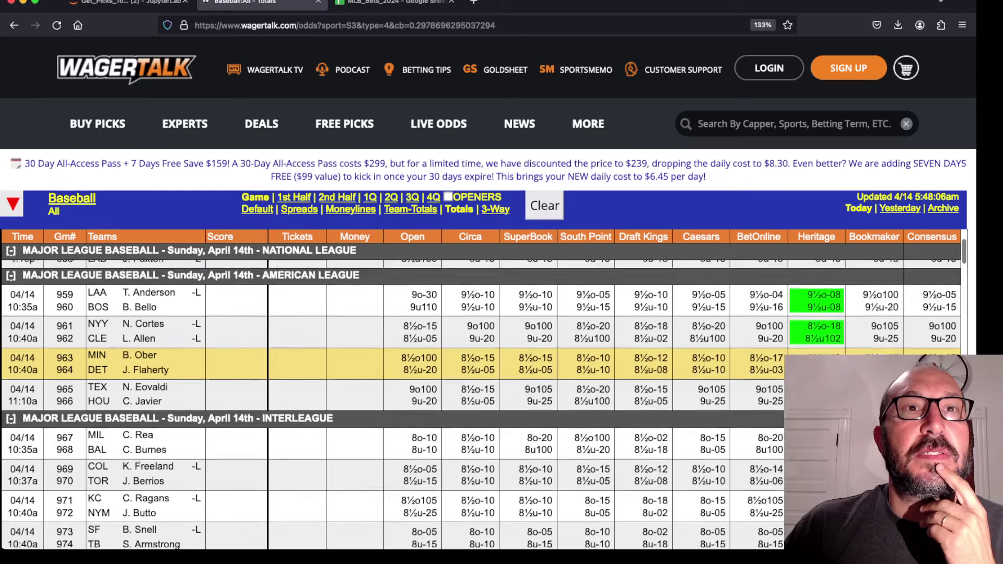
scroll(471, 324, "up", 3)
scroll(470, 324, "down", 2)
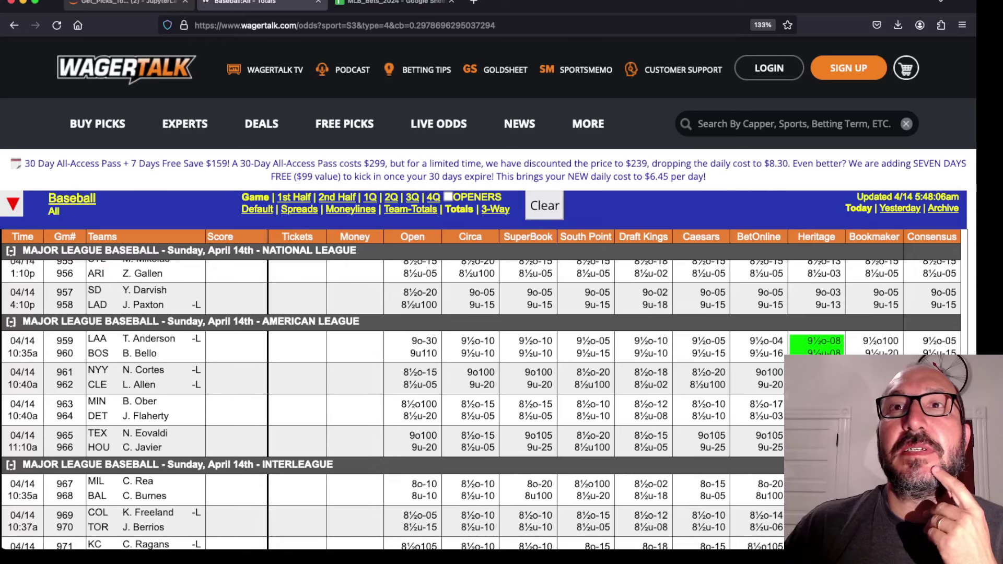
left_click(128, 3)
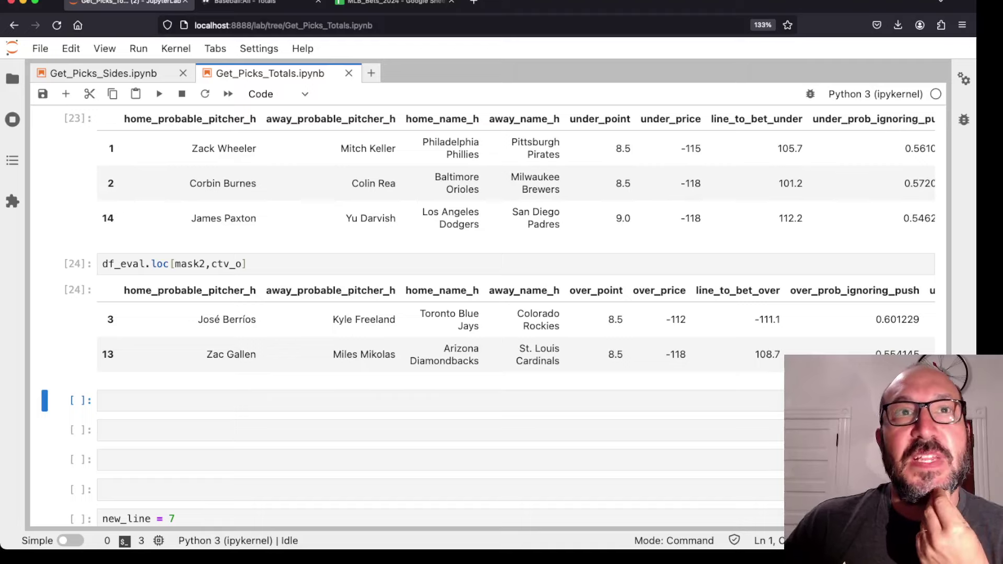
Step: Scroll WagerTalk's April 14 totals to the interleague games, Brewers–Orioles through Cubs–Mariners
scroll(502, 314, "down", 2)
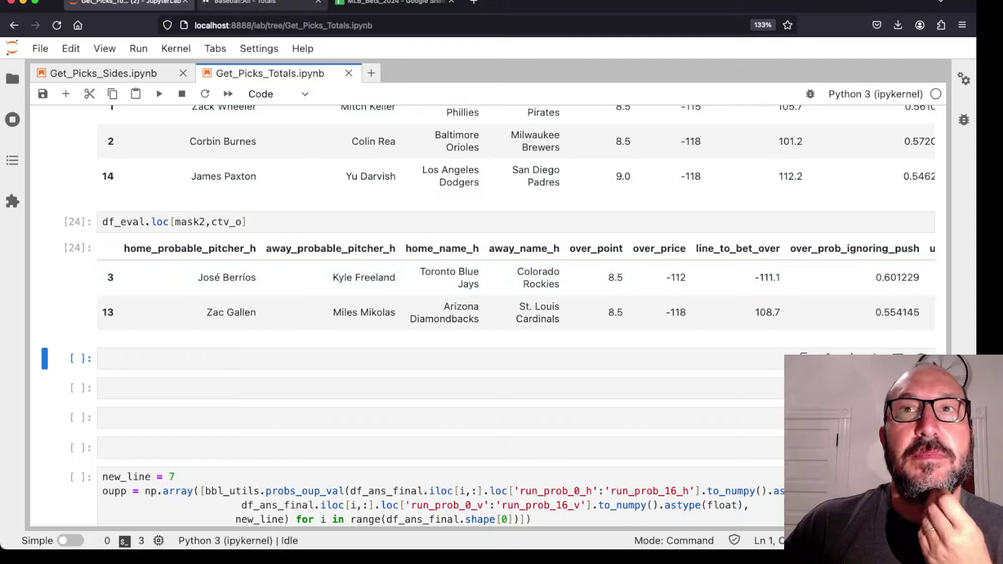
key("ctrl+Tab")
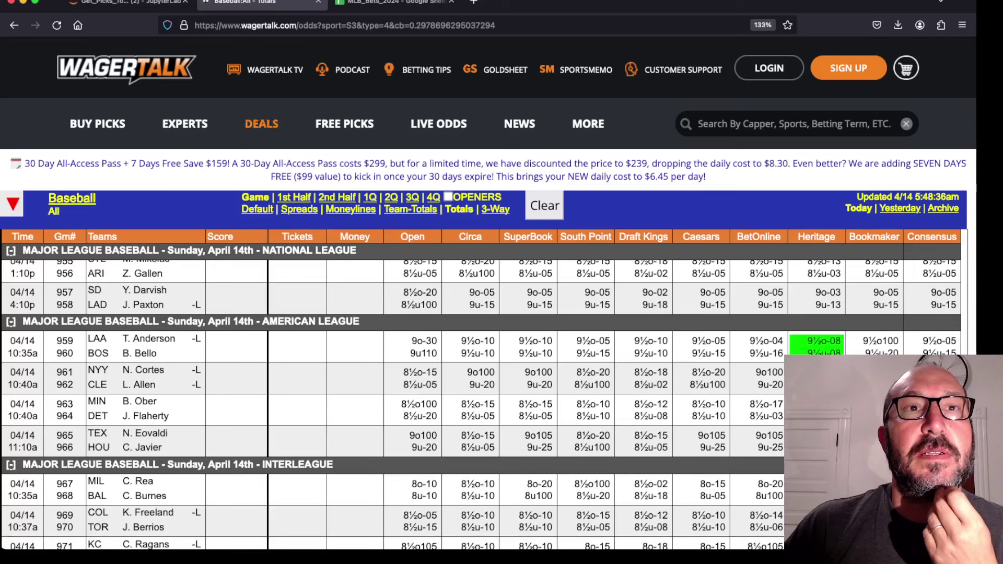
scroll(481, 403, "down", 3)
scroll(480, 402, "down", 1)
scroll(480, 402, "down", 2)
scroll(480, 403, "down", 1)
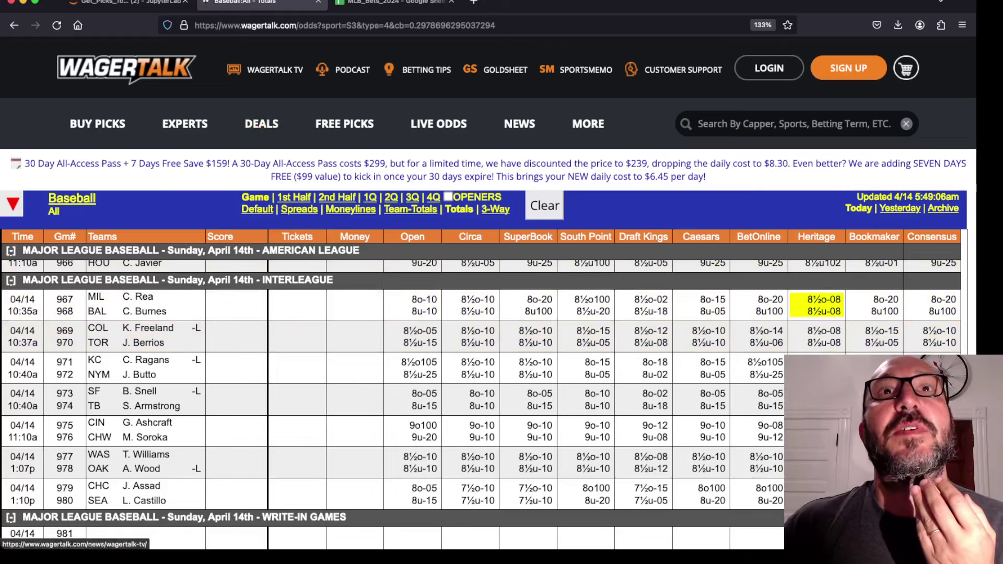
Step: Enter 'rockies', 'blue jays' and 'over - 8.5' in row 55, columns B, C and E
key("ctrl+Tab")
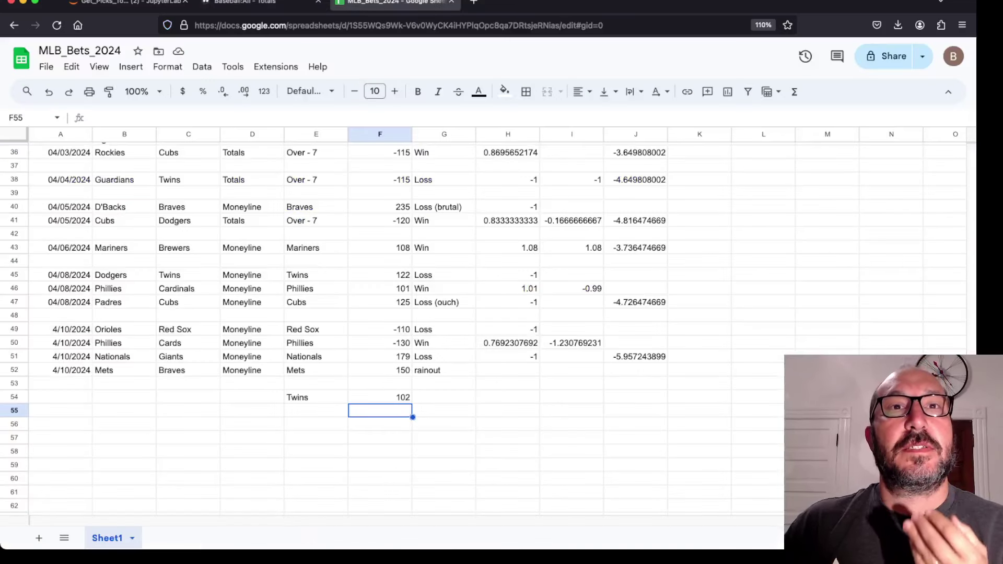
key("Left")
key("Left")
key("Left")
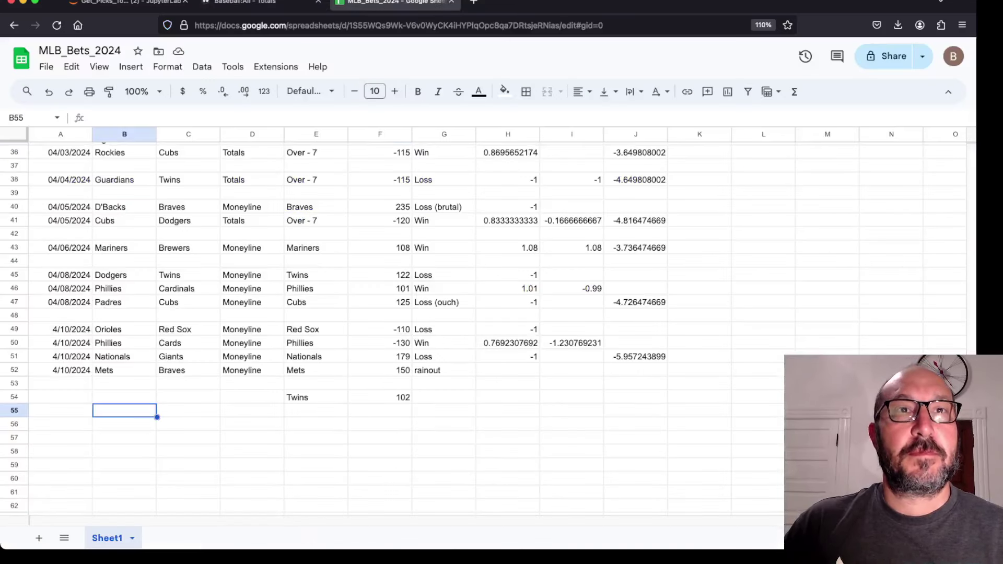
type("rockies")
key("Tab")
type("blue jays")
key("Tab")
key("Tab")
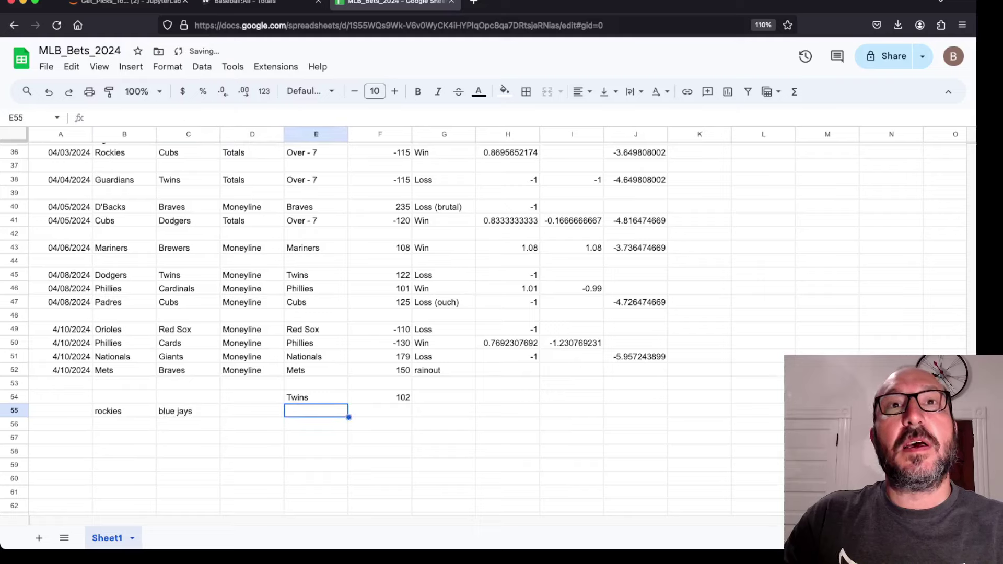
type("over - 8.5")
key("Tab")
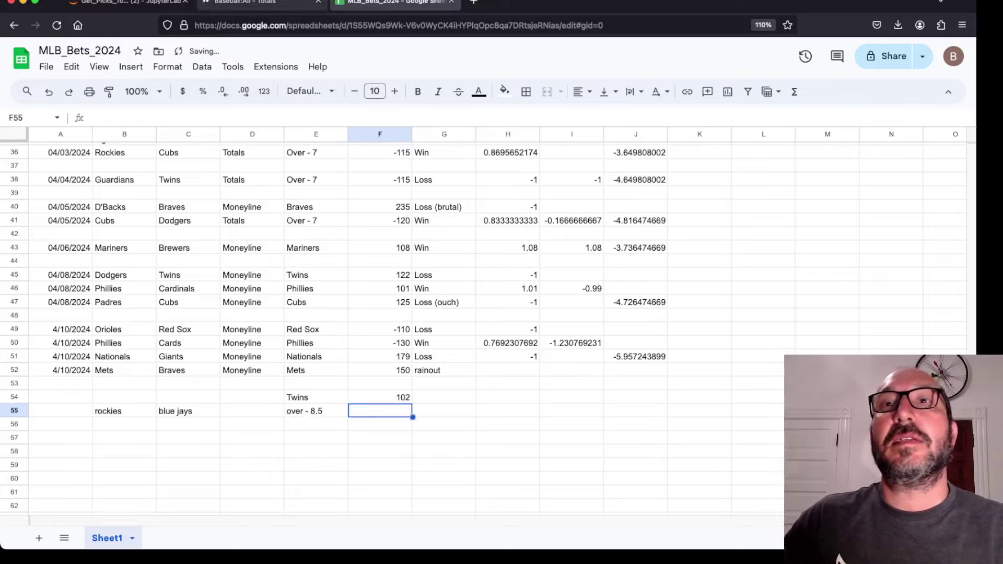
Step: Confirm the over price on WagerTalk and enter -108 as row 55's odds
left_click(245, 3)
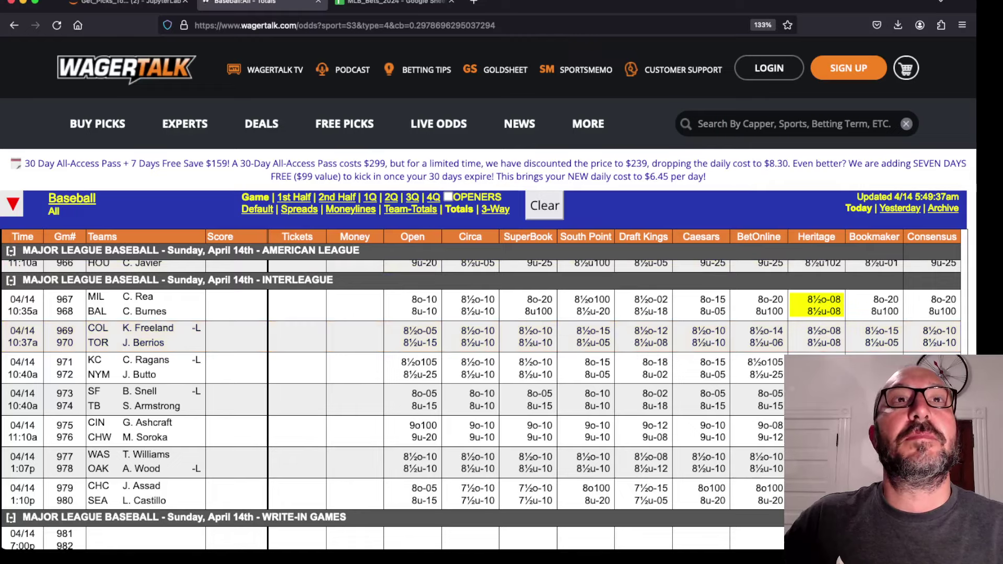
left_click(392, 2)
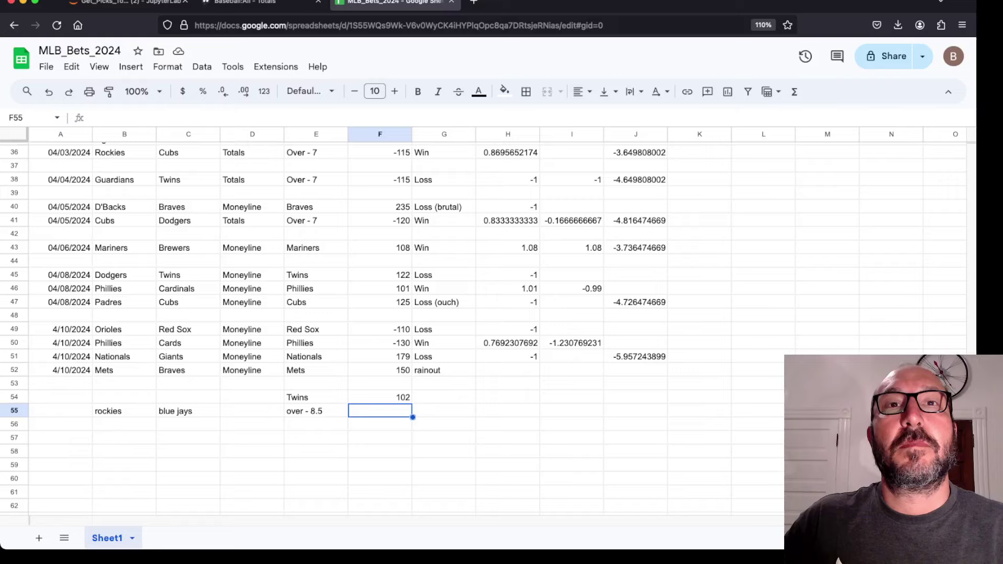
type("-10")
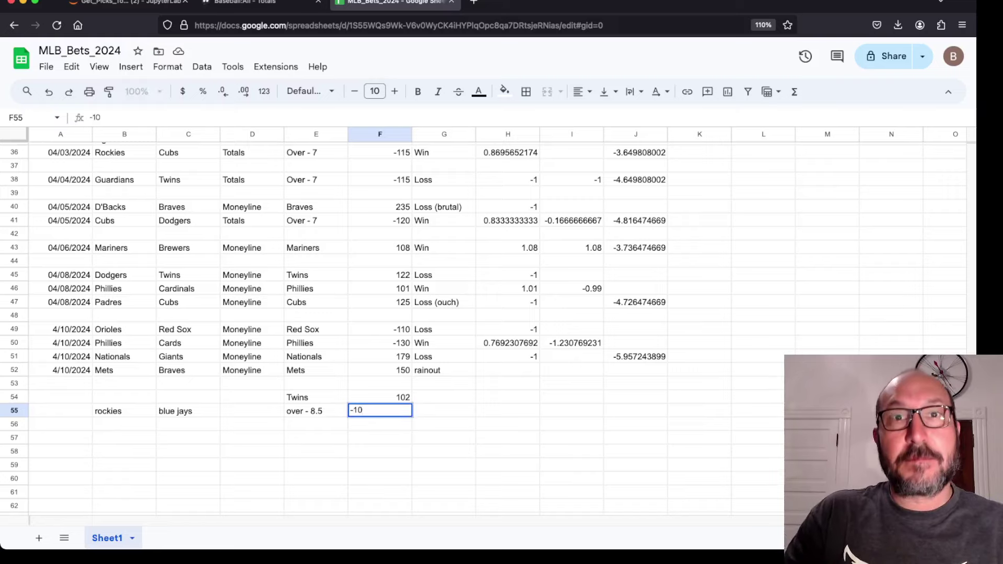
type("8")
key("Return")
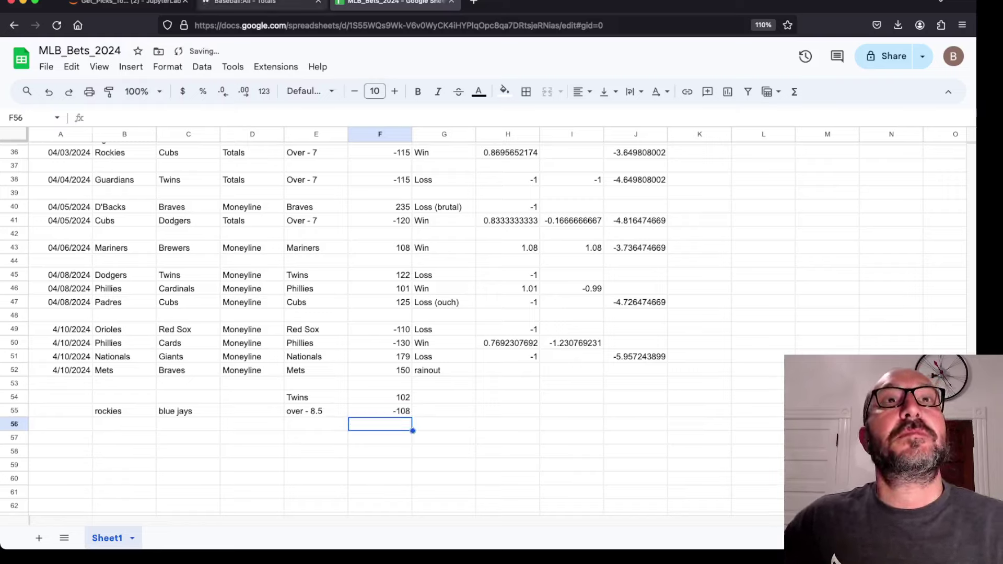
key("super+1")
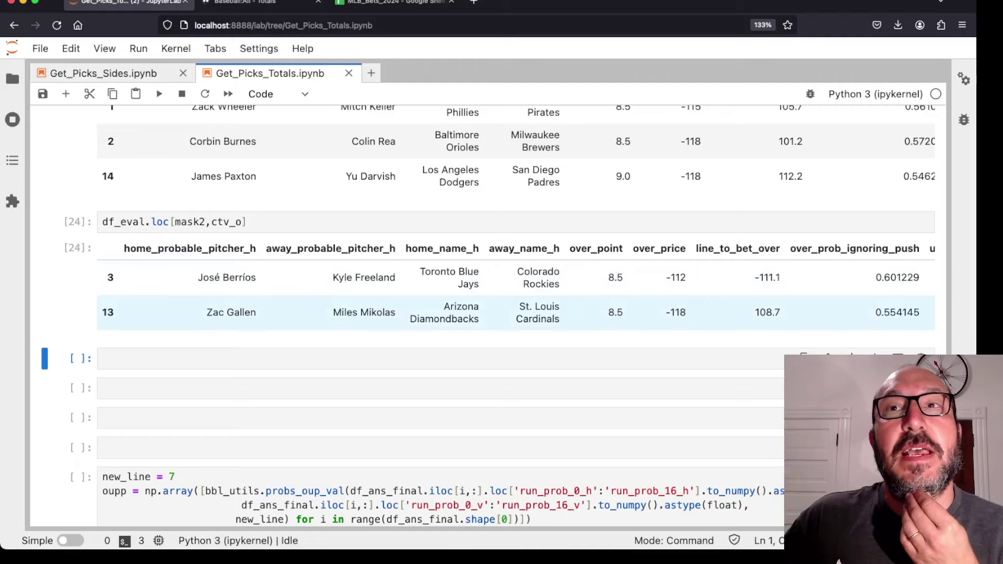
Step: Re-check WagerTalk's totals, then return to MLB_Bets_2024 ending with the Twins and Rockies–Blue Jays bets
scroll(523, 312, "down", 3)
scroll(523, 313, "down", 1)
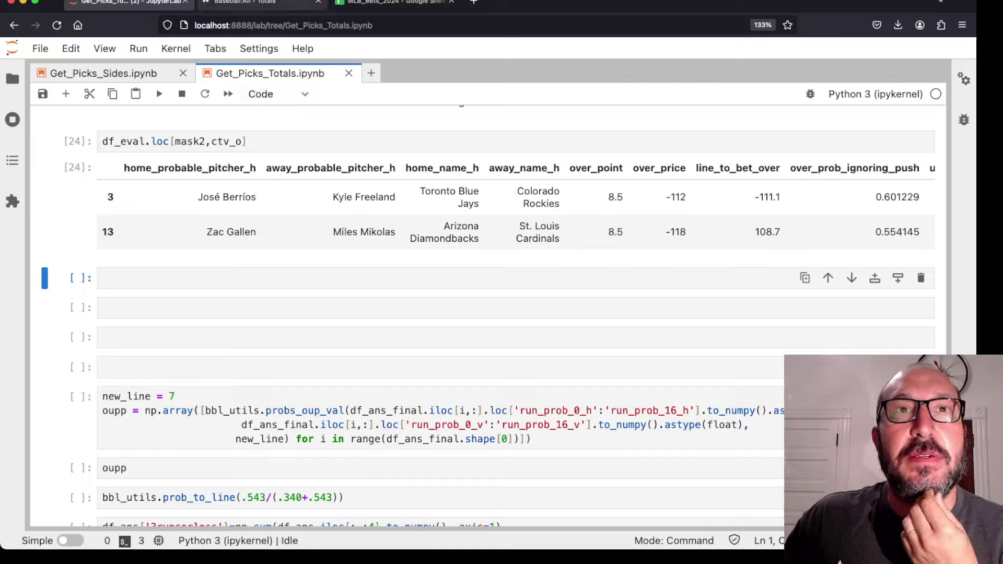
key("ctrl+Tab")
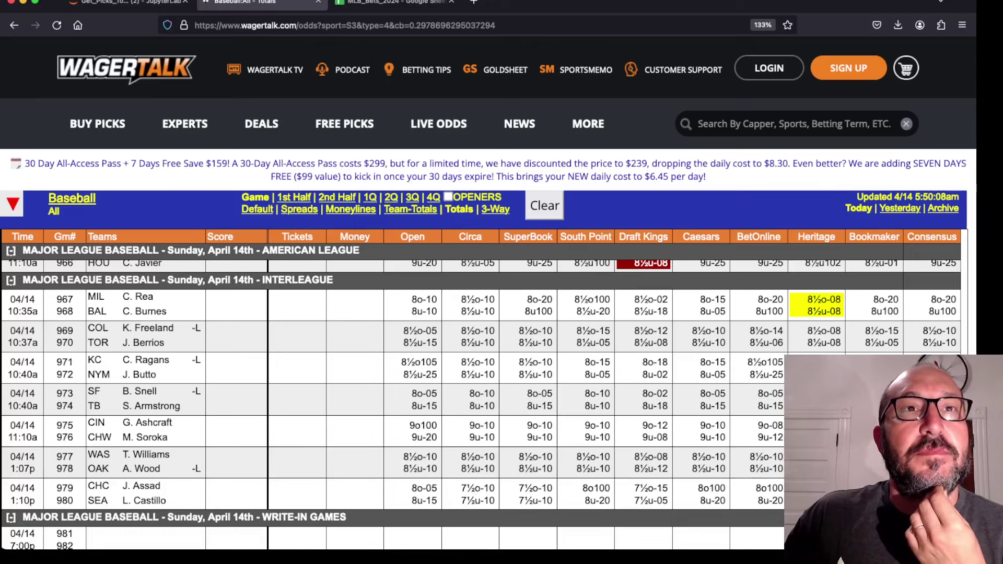
scroll(481, 408, "up", 2)
scroll(481, 407, "up", 2)
scroll(481, 408, "up", 1)
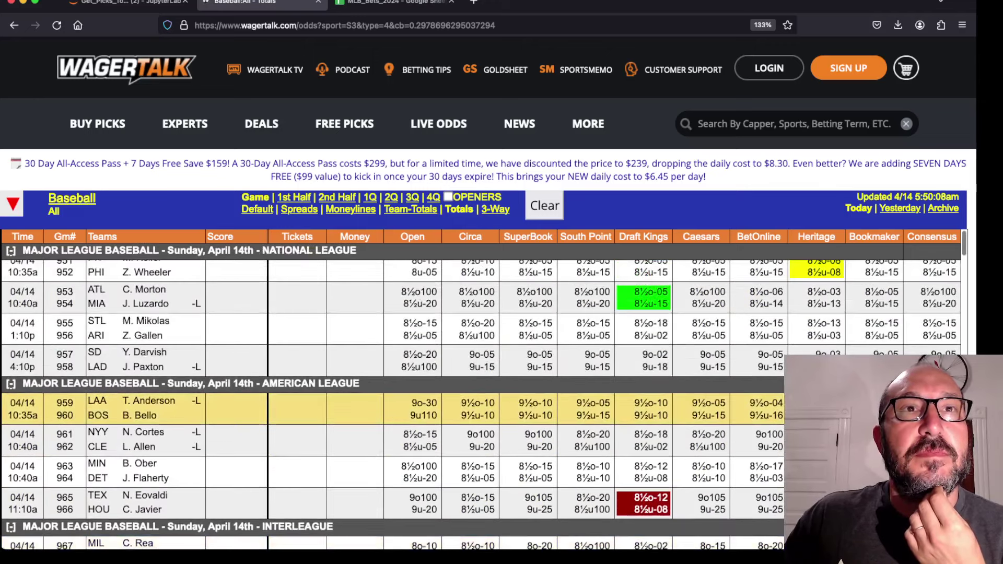
scroll(480, 408, "down", 1)
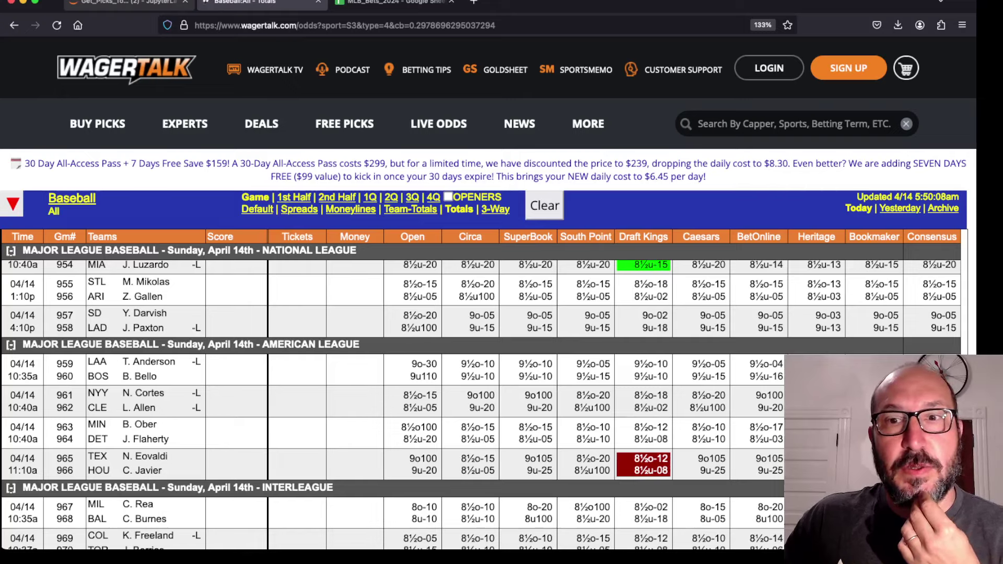
key("ctrl+Tab")
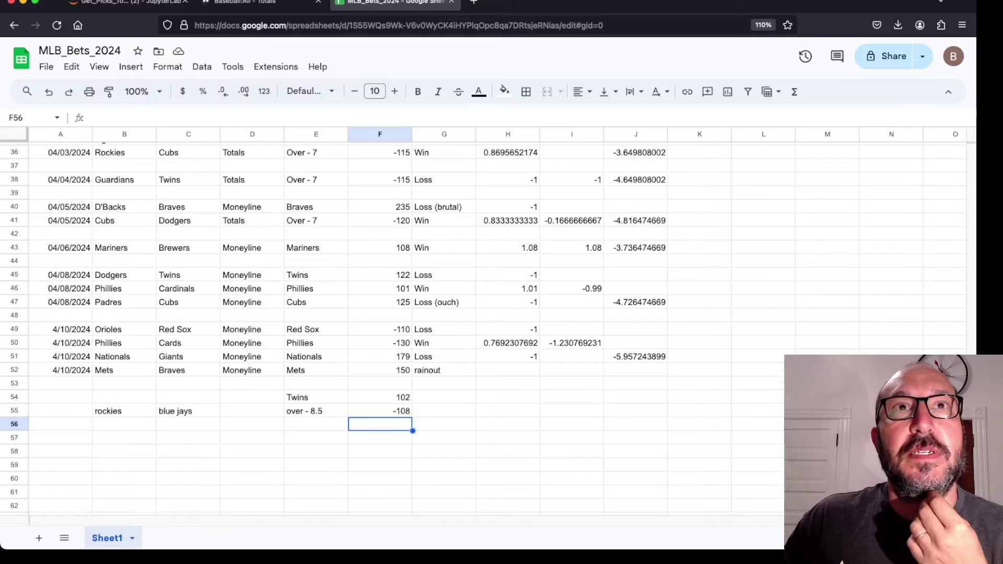
Step: Return to the Get_Picks_Totals notebook showing the Rockies–Blue Jays and Cardinals–Diamondbacks over picks
left_click(128, 3)
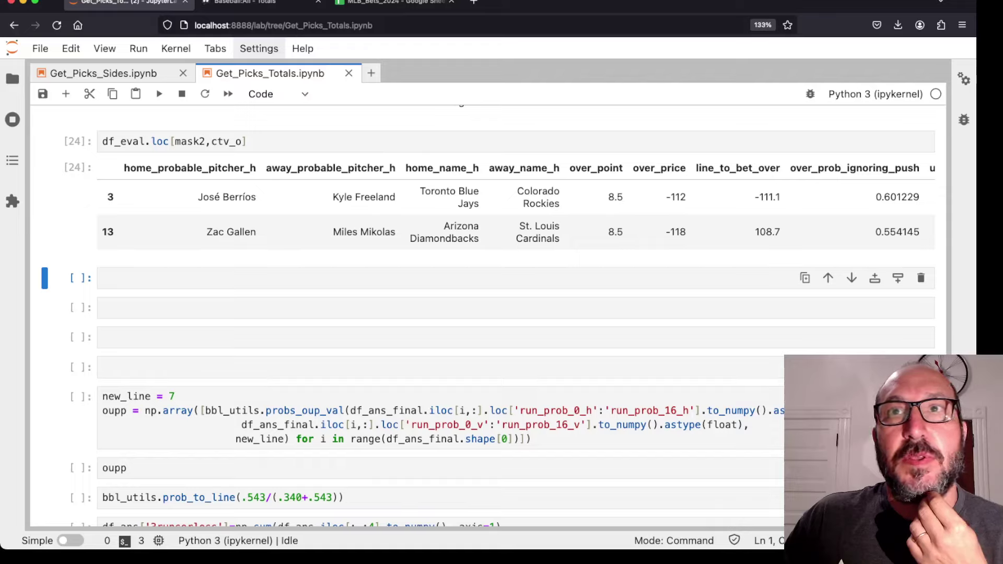